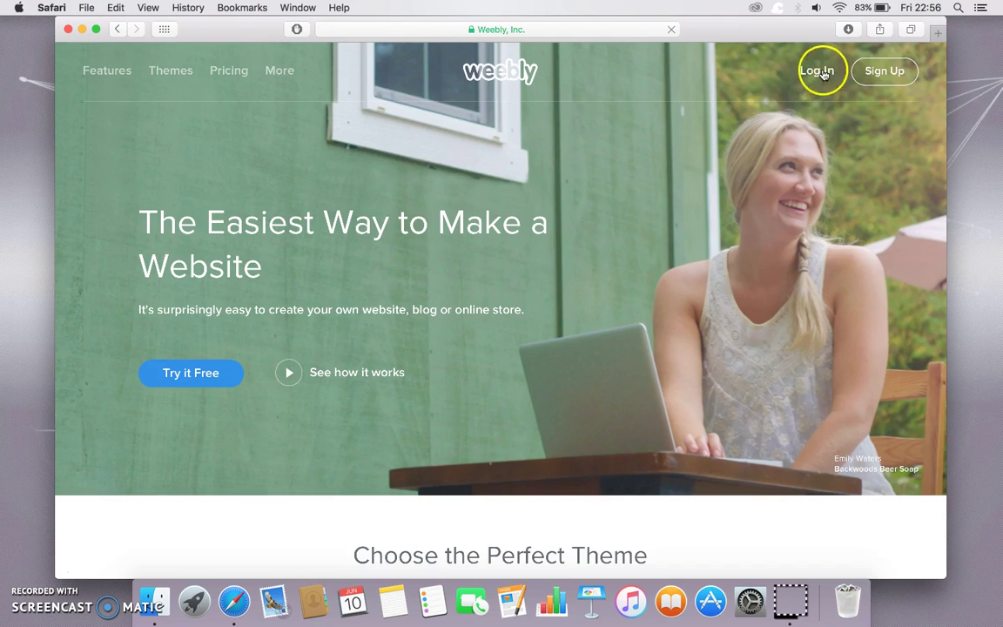
- Sign in to Weebly with the account e-mail and password
{"action": "left_click", "coordinate": [816, 72]}
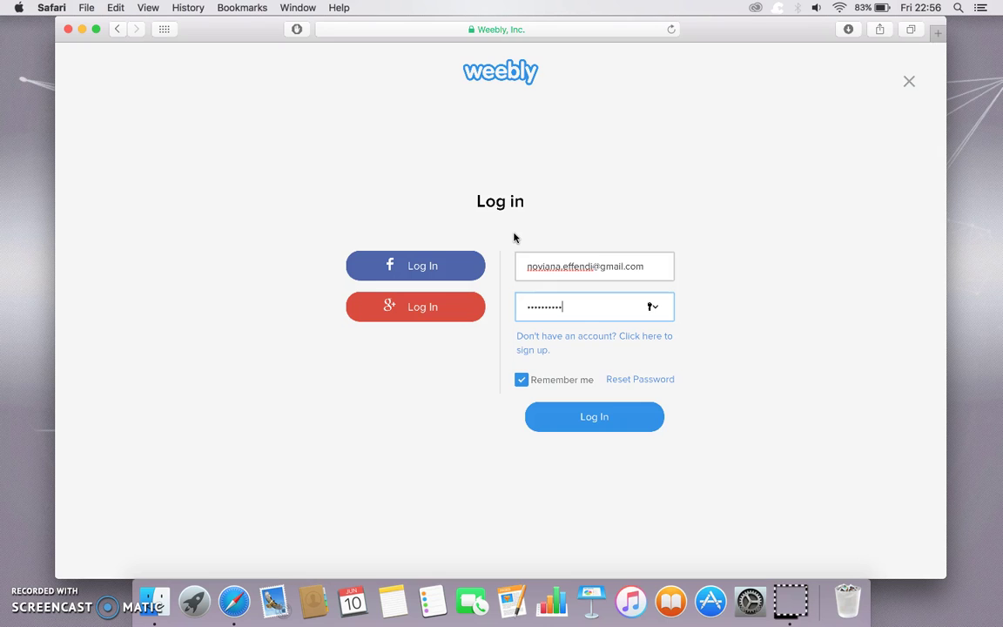
{"action": "key", "text": "Return"}
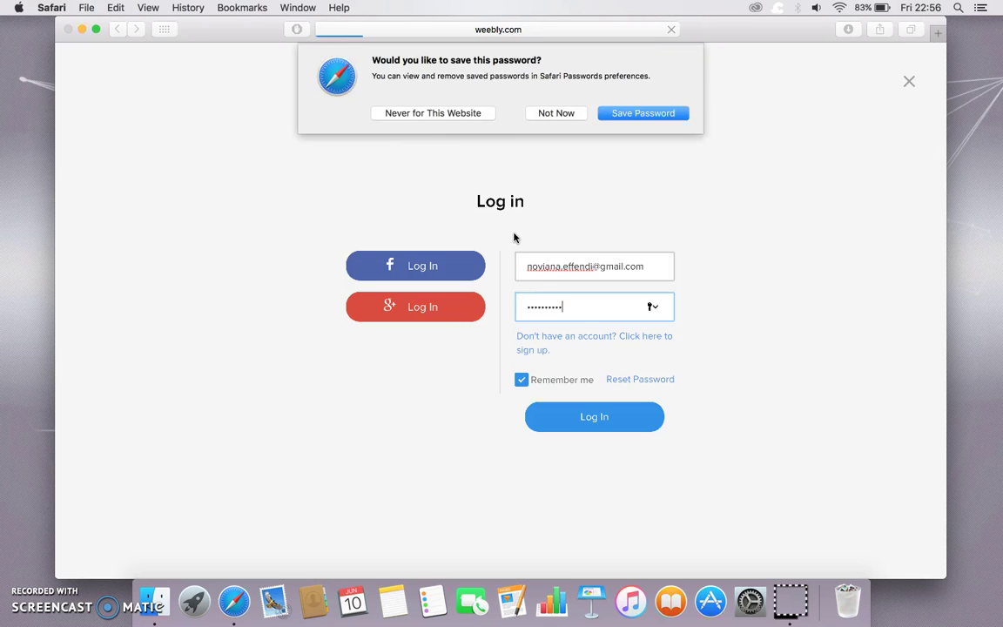
- Pick the Paris - Blog theme from the Blog category and start the 14-day free trial
{"action": "left_click", "coordinate": [556, 114]}
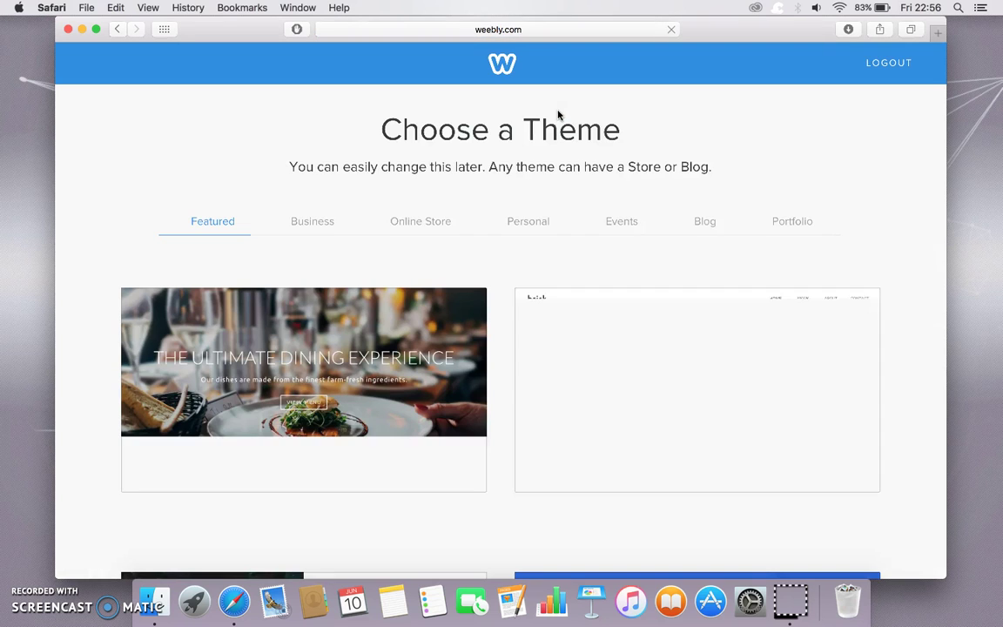
{"action": "left_click", "coordinate": [533, 224]}
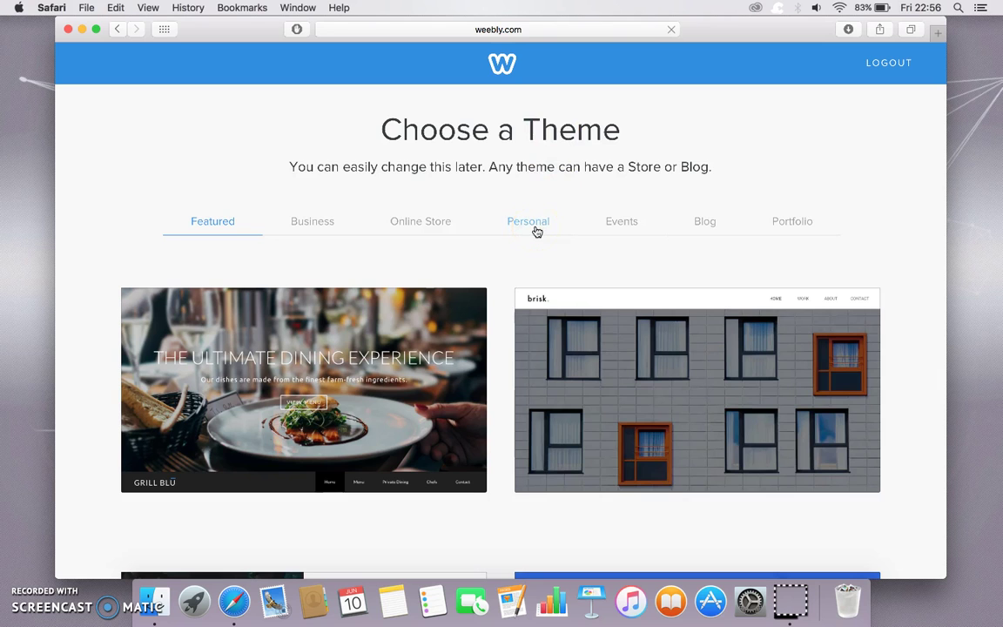
{"action": "left_click", "coordinate": [671, 226]}
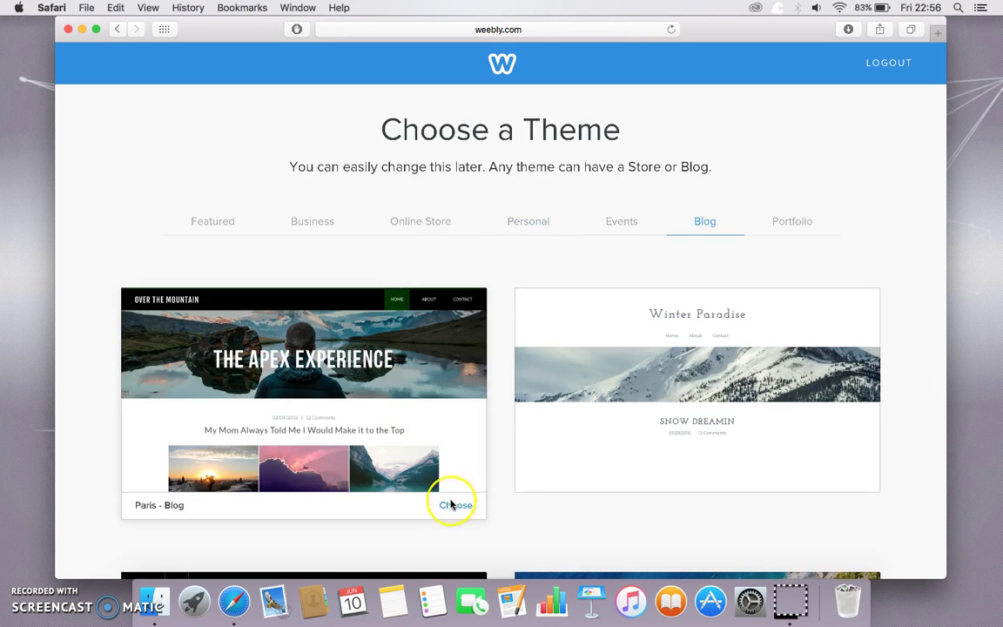
{"action": "left_click", "coordinate": [450, 506]}
{"action": "left_click", "coordinate": [494, 382]}
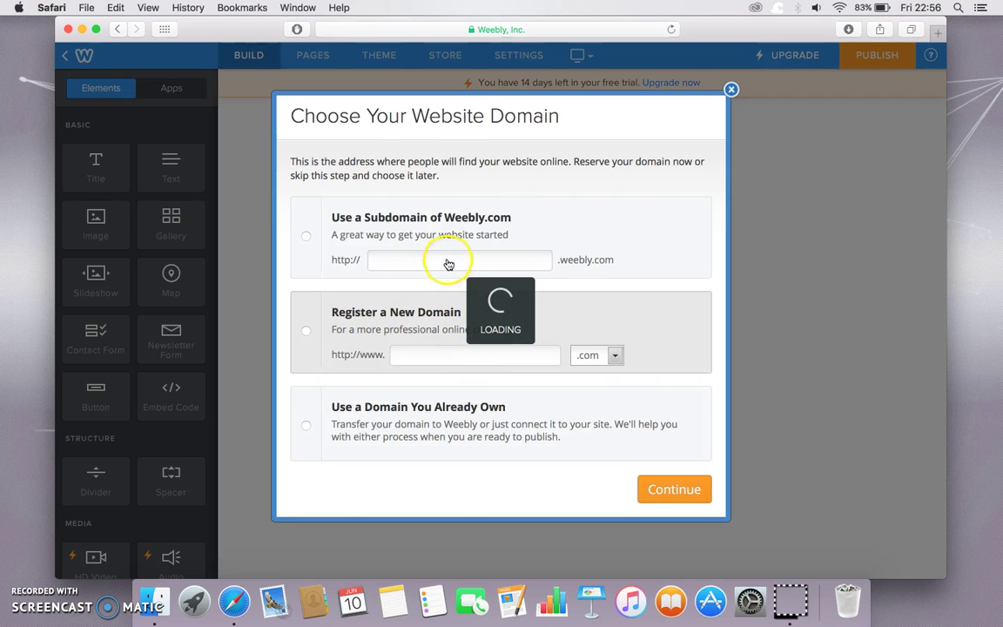
- Reserve the free Weebly.com subdomain 'noviana11' for the site and continue into the editor
{"action": "left_click", "coordinate": [497, 261]}
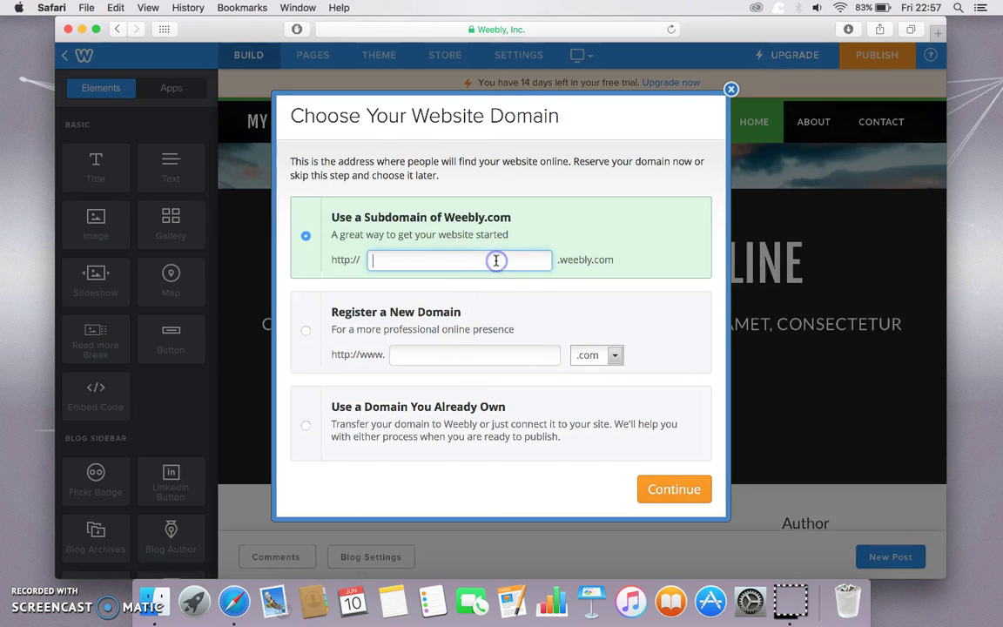
{"action": "type", "text": "noviana11"}
{"action": "left_click", "coordinate": [675, 491]}
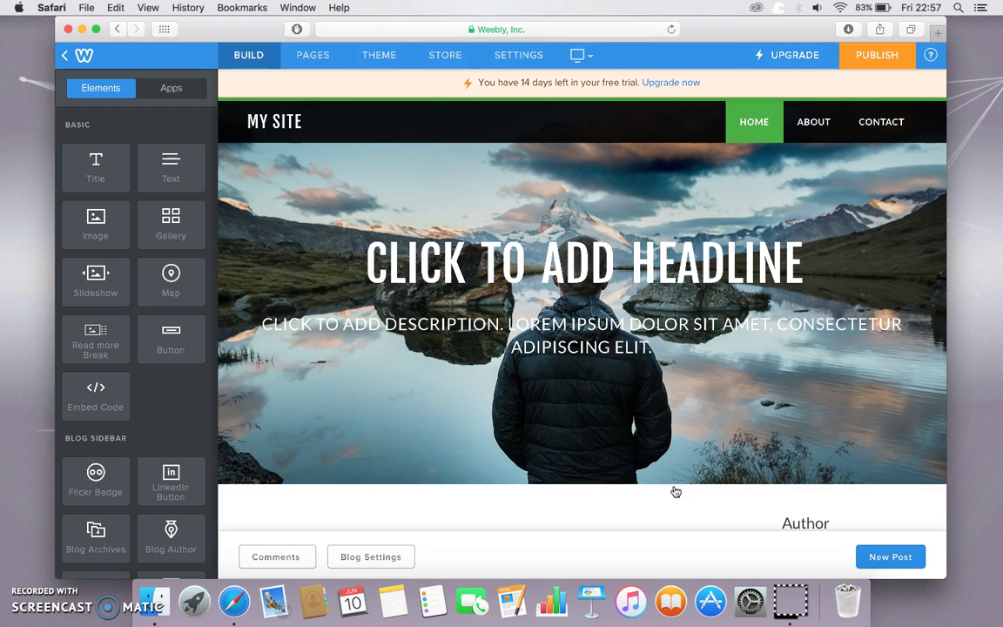
- Rename the site title from MY SITE to NOVI SITE
{"action": "left_click", "coordinate": [307, 115]}
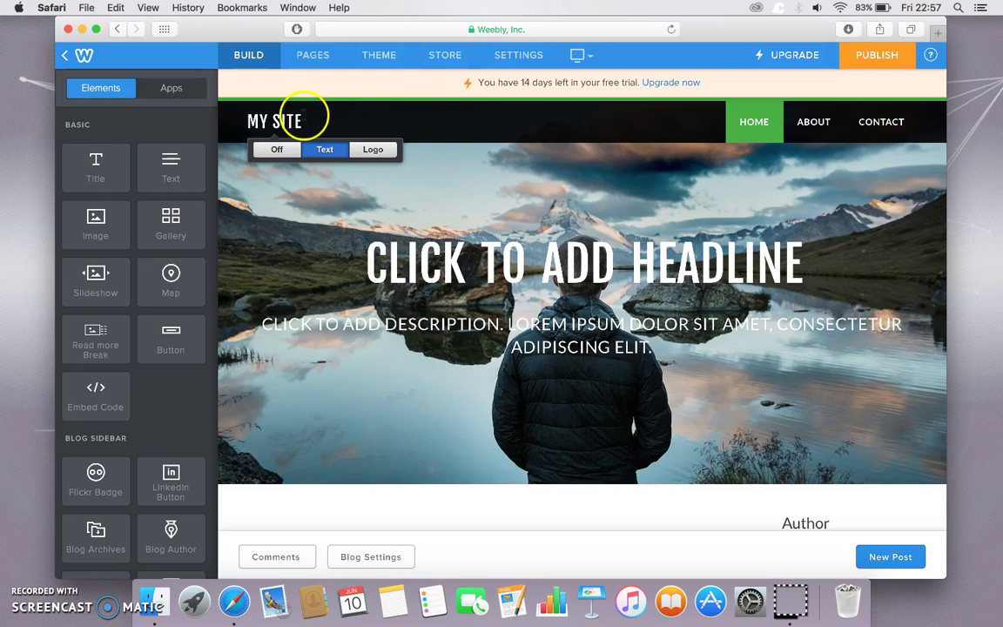
{"action": "key", "text": "super+a"}
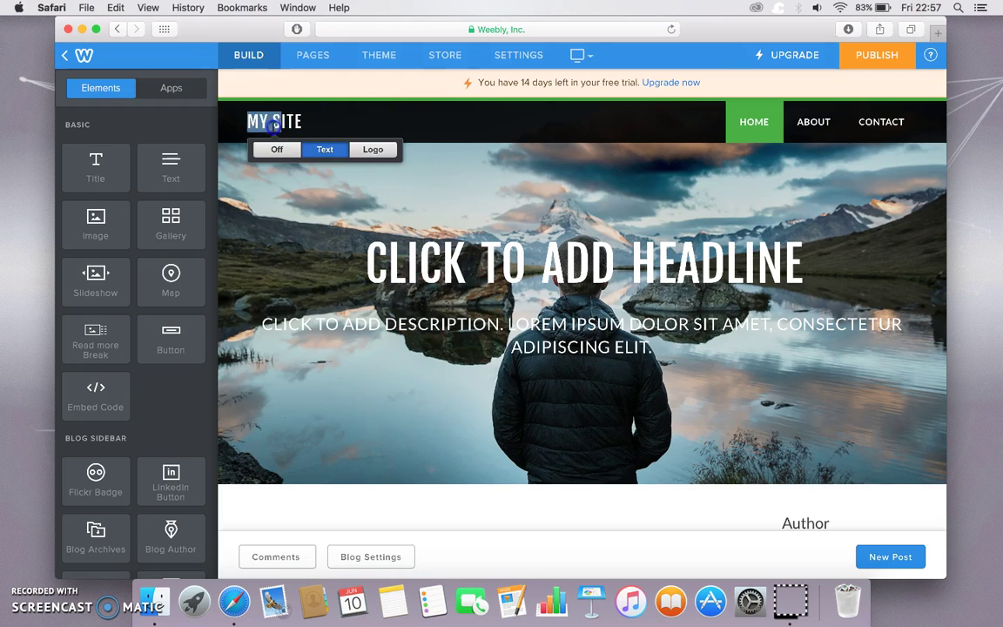
{"action": "key", "text": "Left"}
{"action": "key", "text": "super+a"}
{"action": "key", "text": "Left"}
{"action": "key", "text": "super+a"}
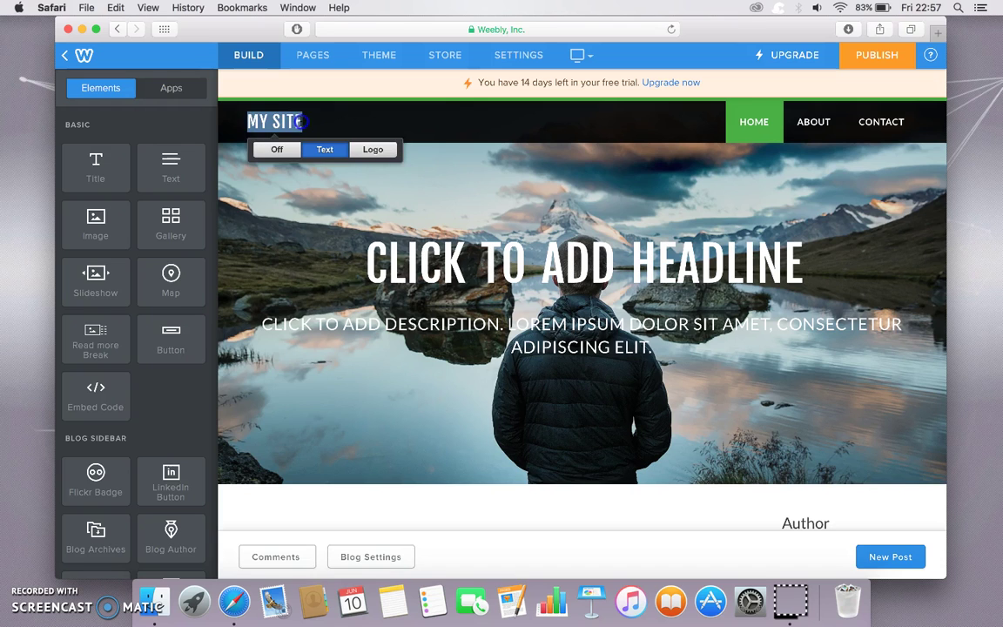
{"action": "type", "text": "NOVI"}
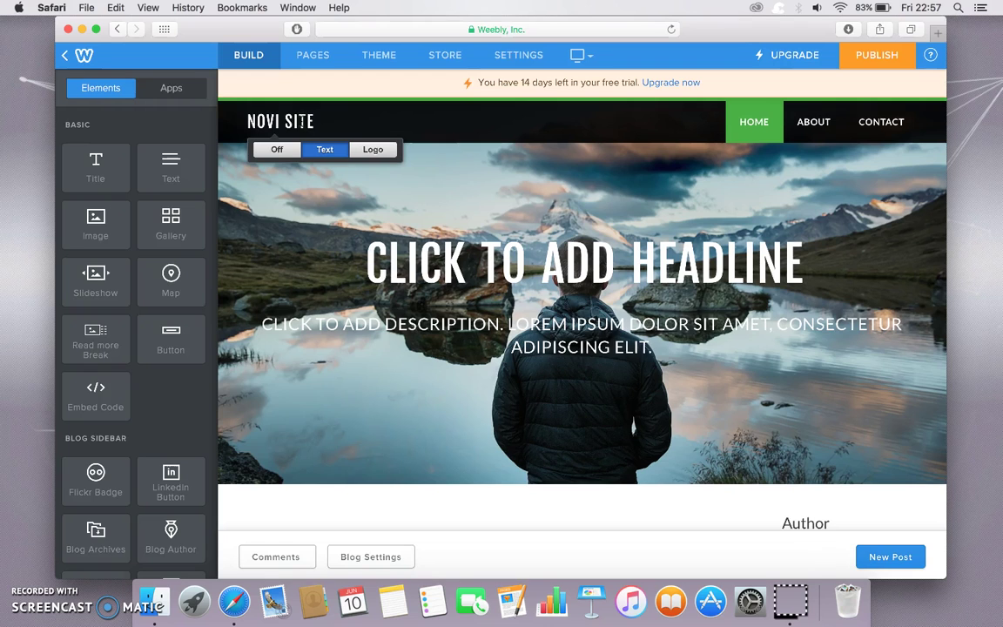
{"action": "left_click", "coordinate": [424, 218]}
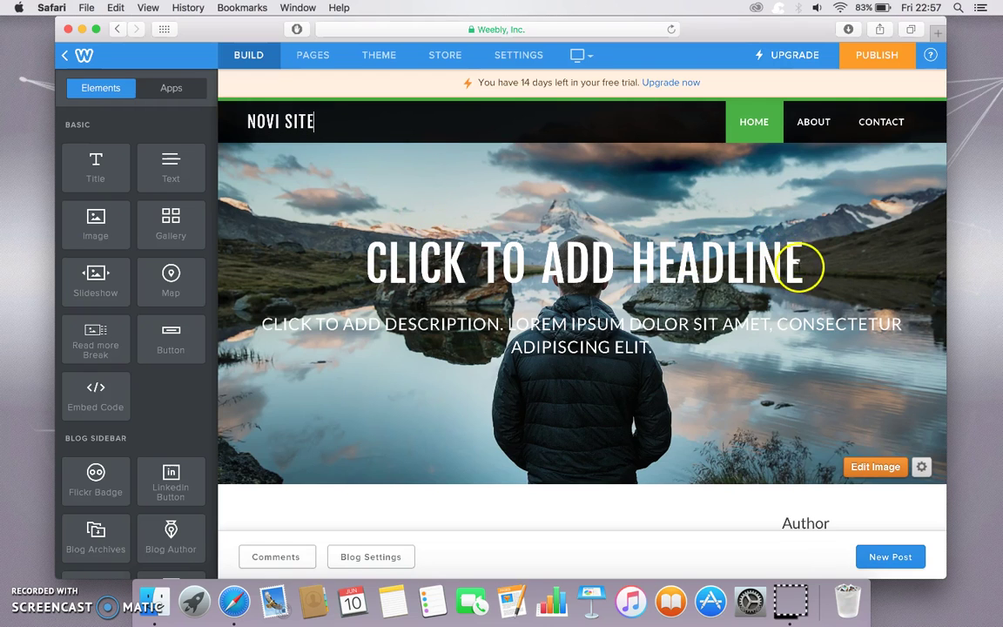
- Set the hero headline to 'WELCOME TO NOVIANA SITE' and the description to 'HOW TO MAKE A FREE WEBSITE'
{"action": "left_click", "coordinate": [790, 270]}
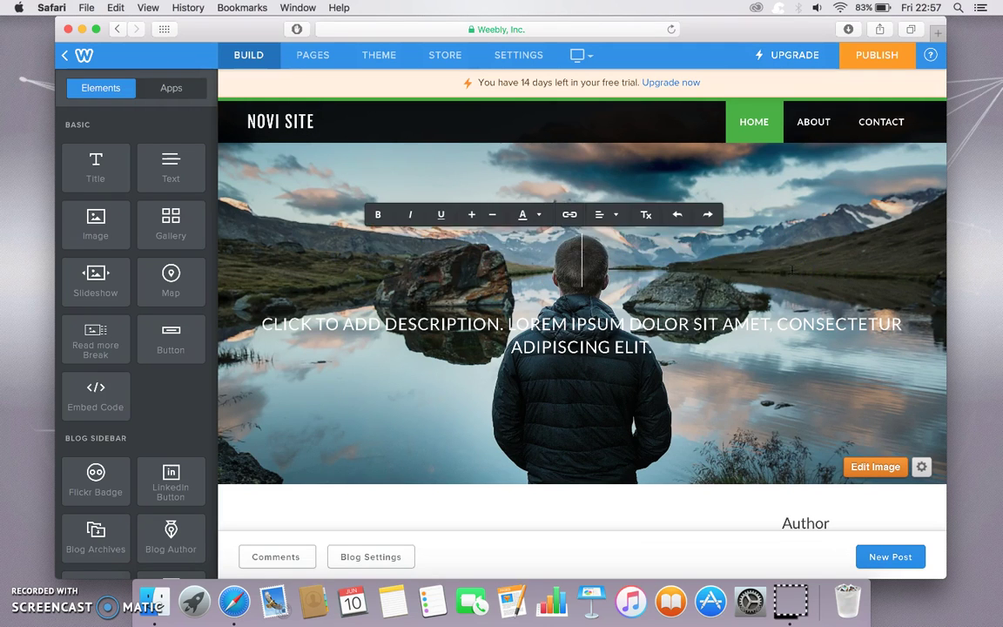
{"action": "type", "text": "W"}
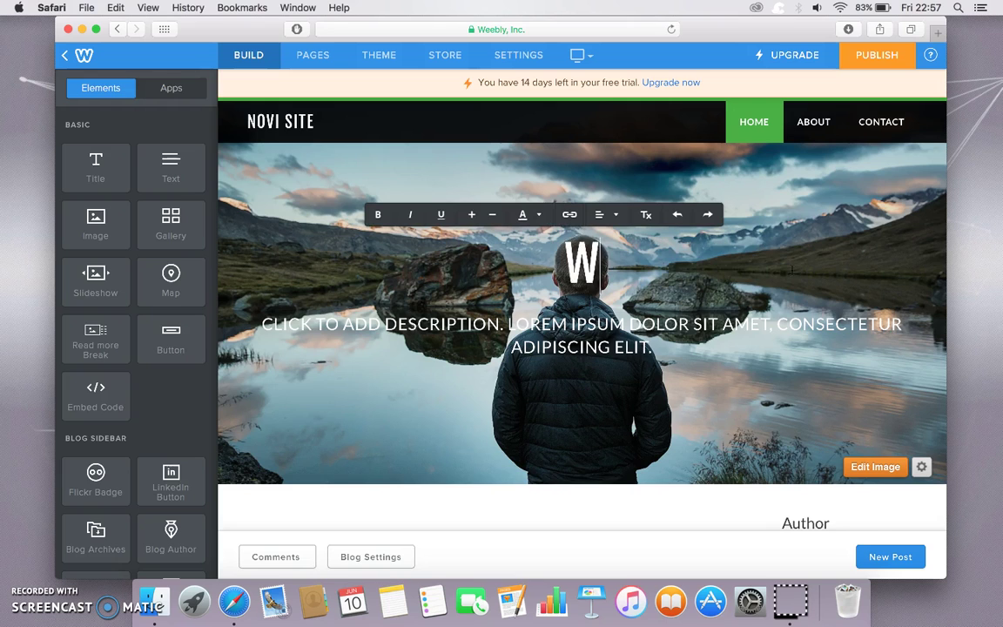
{"action": "type", "text": "ELCOME TO NOVIA"}
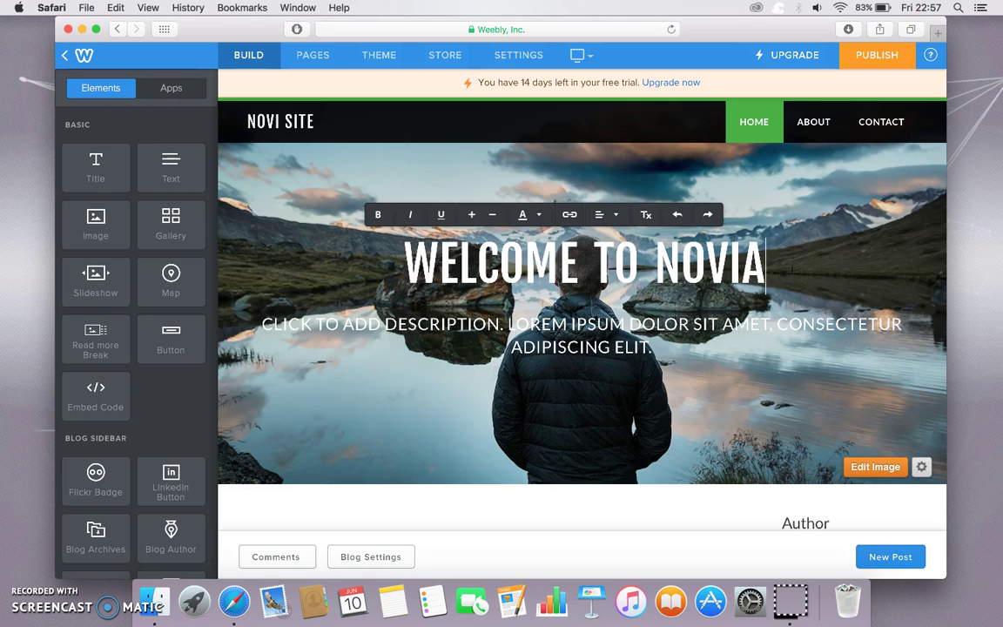
{"action": "type", "text": "NA SITE"}
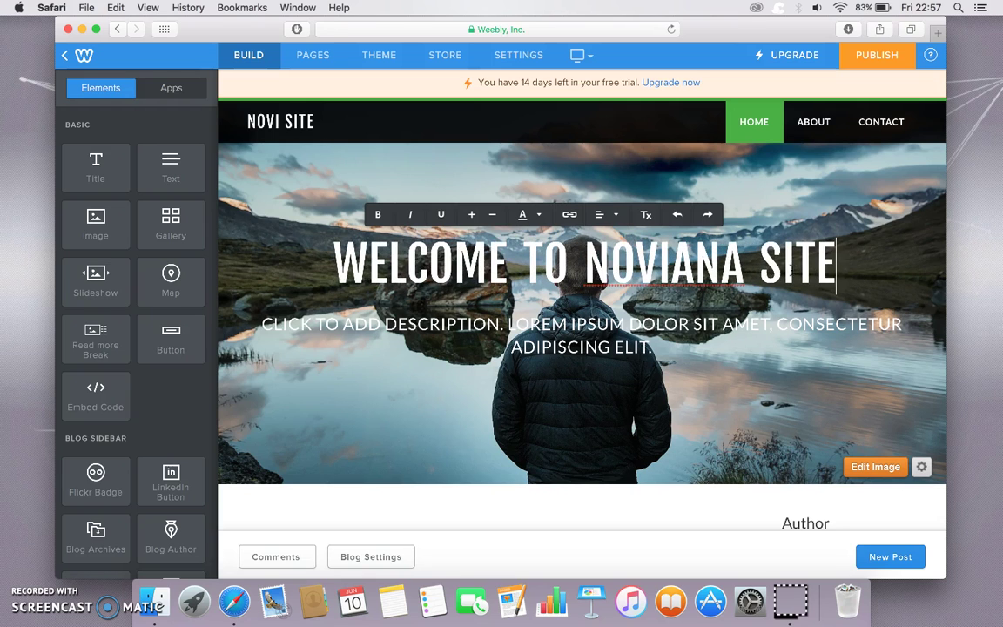
{"action": "left_click", "coordinate": [728, 328]}
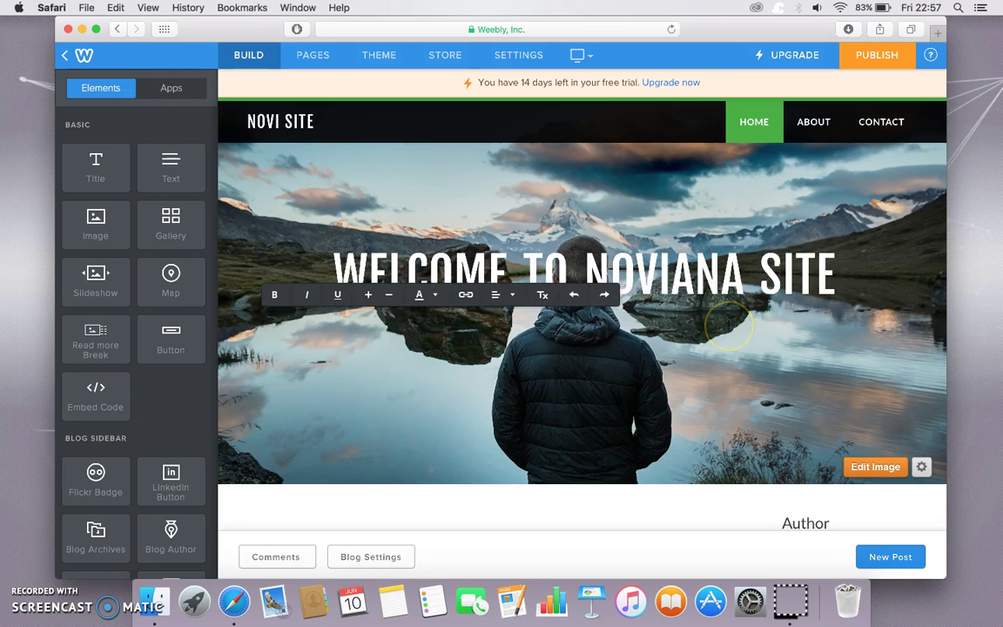
{"action": "type", "text": "HOW TO MAKE"}
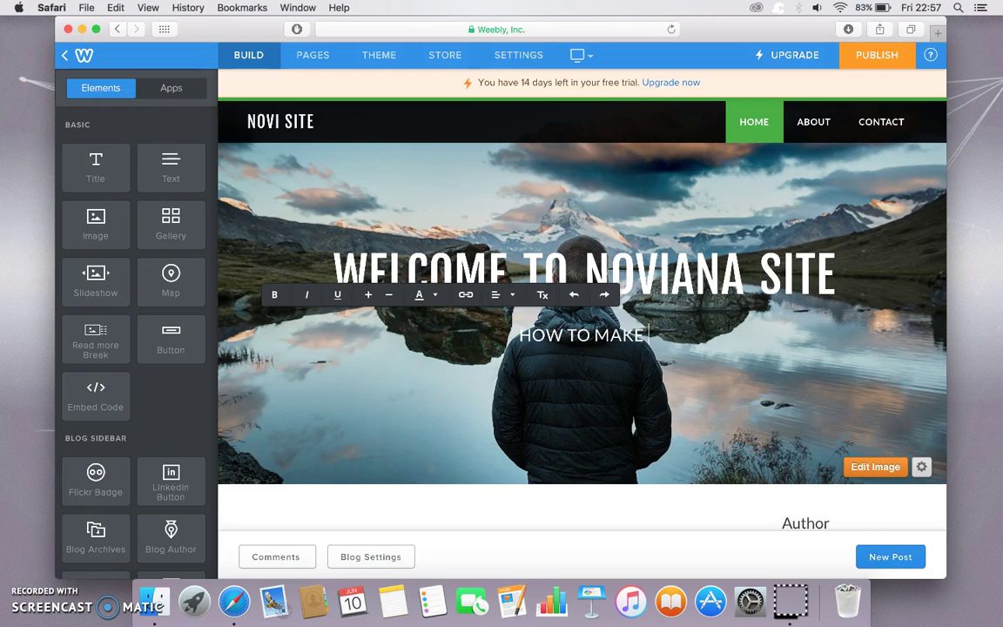
{"action": "type", "text": "  A"}
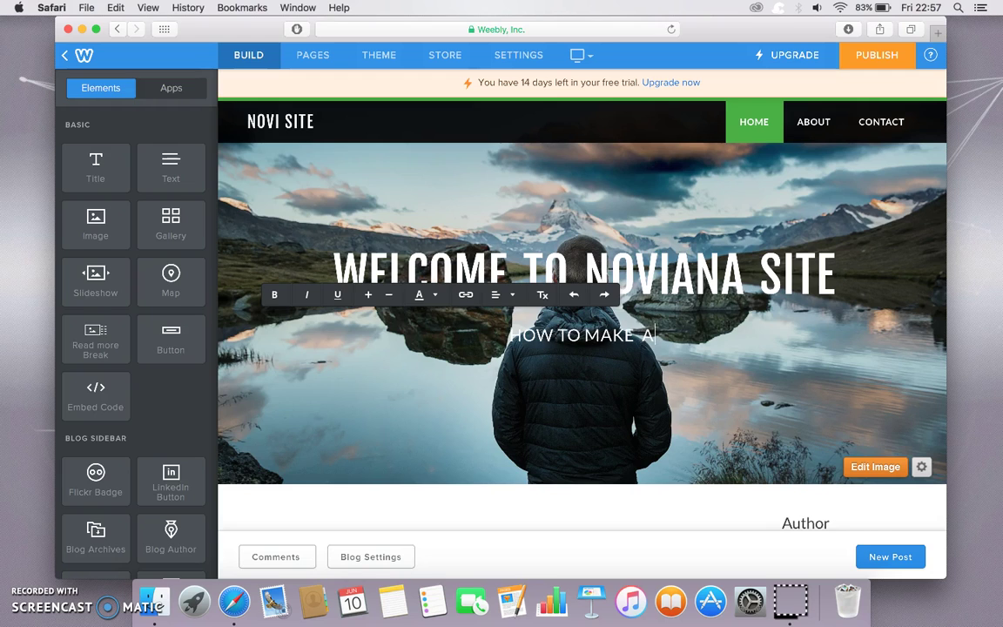
{"action": "type", "text": " FREE WEBSITE"}
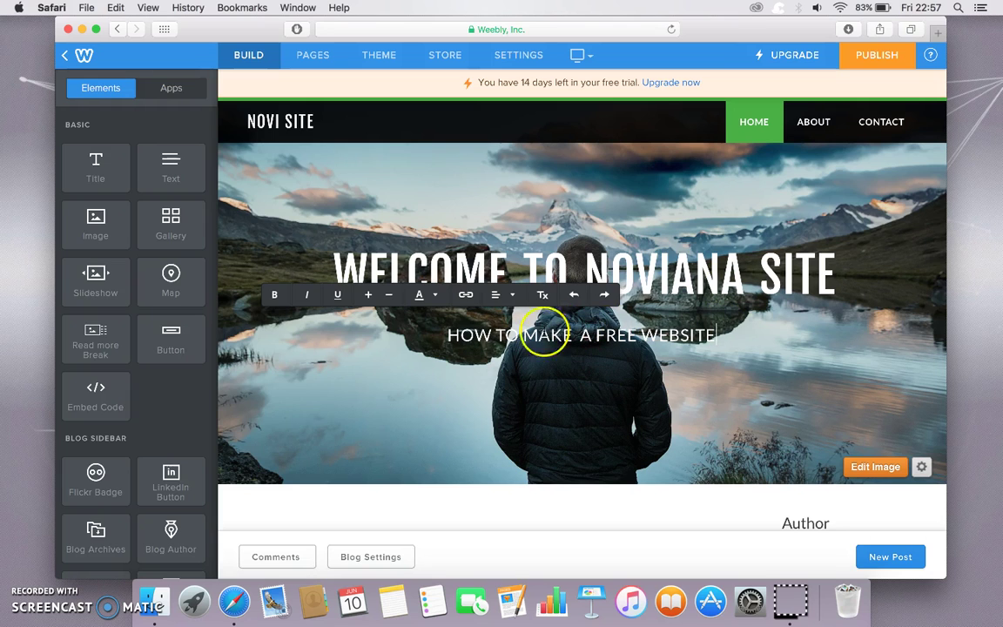
{"action": "scroll", "coordinate": [502, 484], "scroll_direction": "down", "scroll_amount": 4}
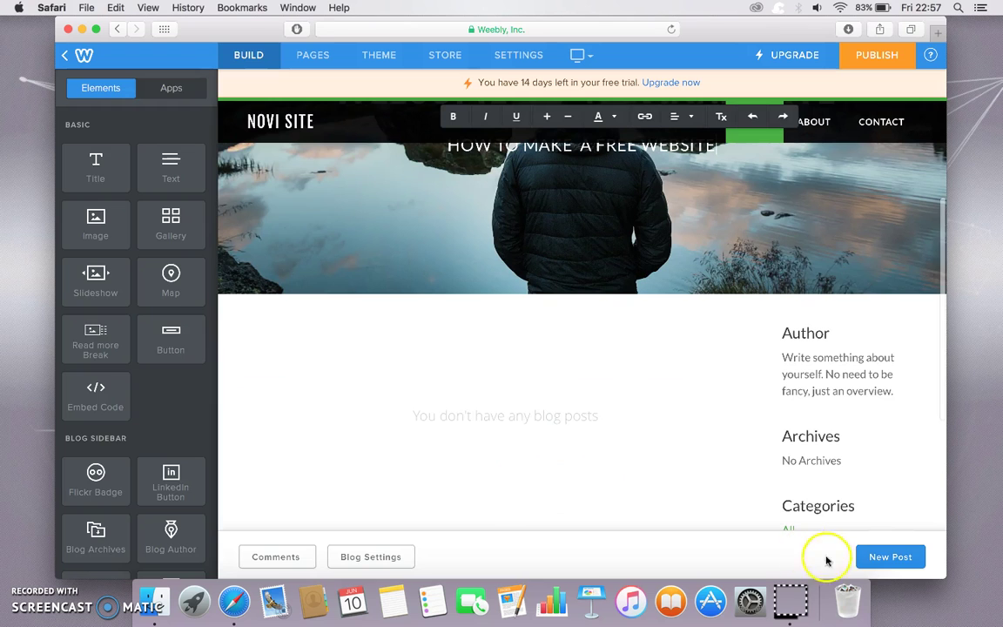
- Start a new blog post titled 'how to make a free website with weebly.com' and add an Image element to its body
{"action": "left_click", "coordinate": [880, 562]}
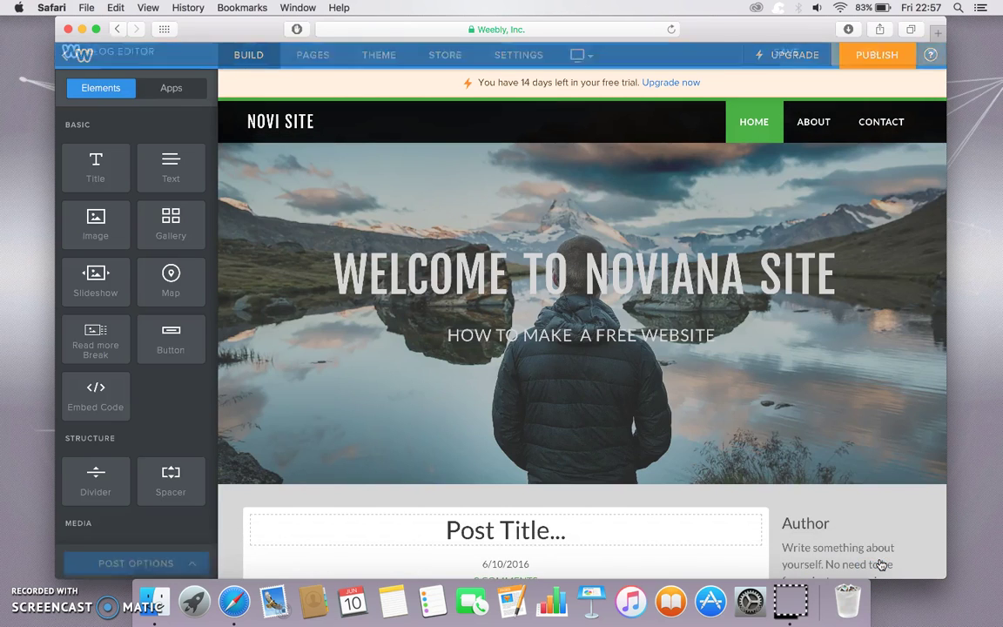
{"action": "scroll", "coordinate": [757, 514], "scroll_direction": "down", "scroll_amount": 4}
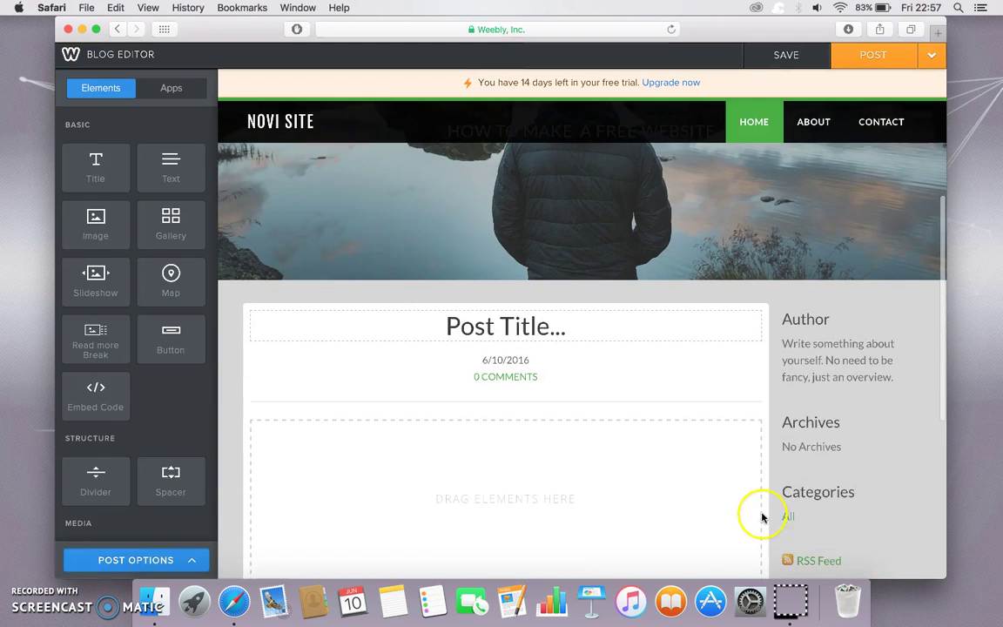
{"action": "left_click", "coordinate": [636, 337]}
{"action": "type", "text": "how to make a free website"}
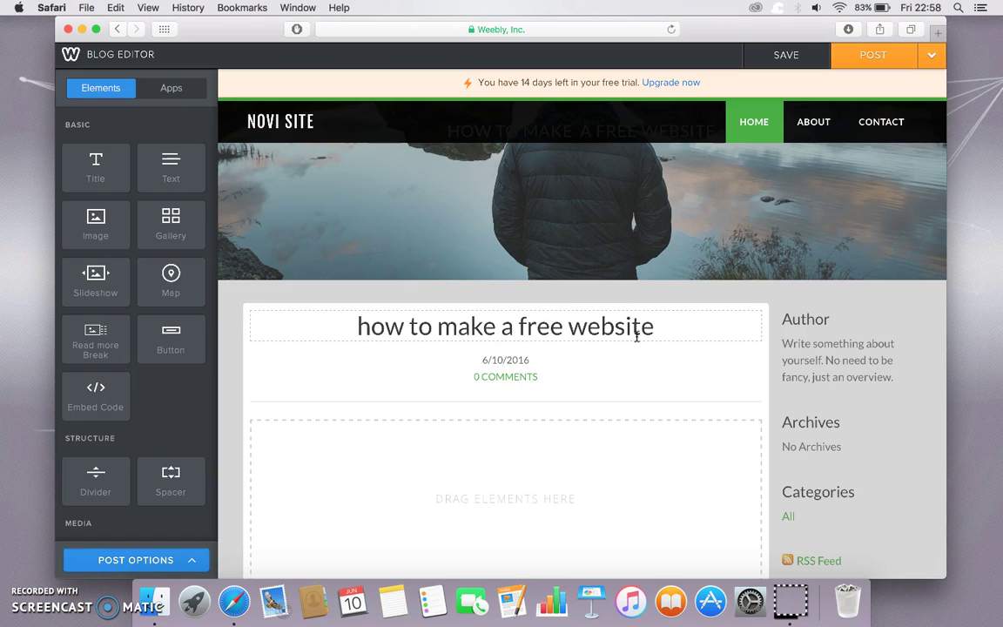
{"action": "type", "text": " with weeb"}
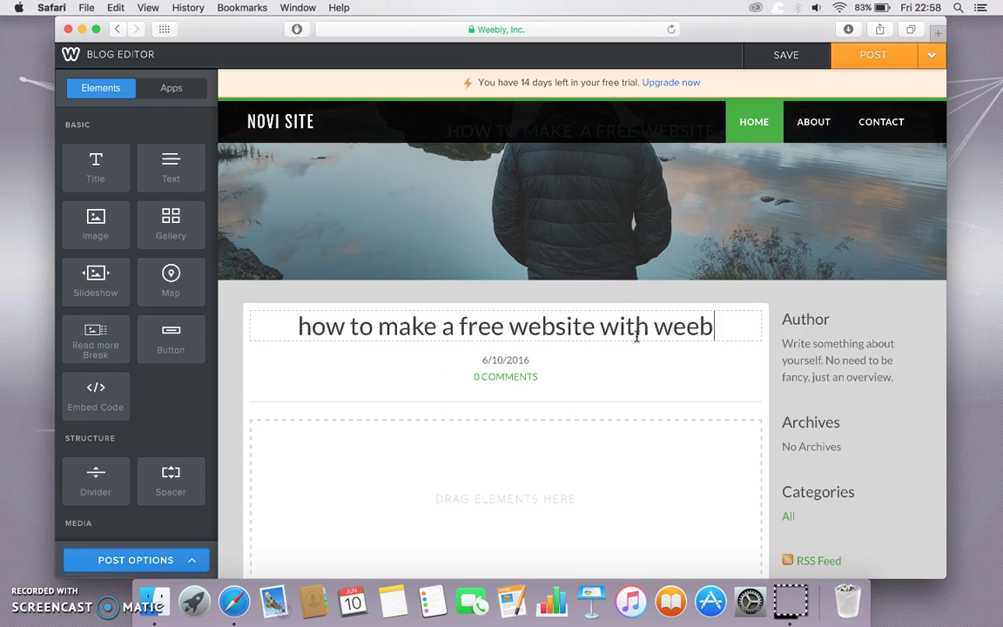
{"action": "type", "text": "ly.com"}
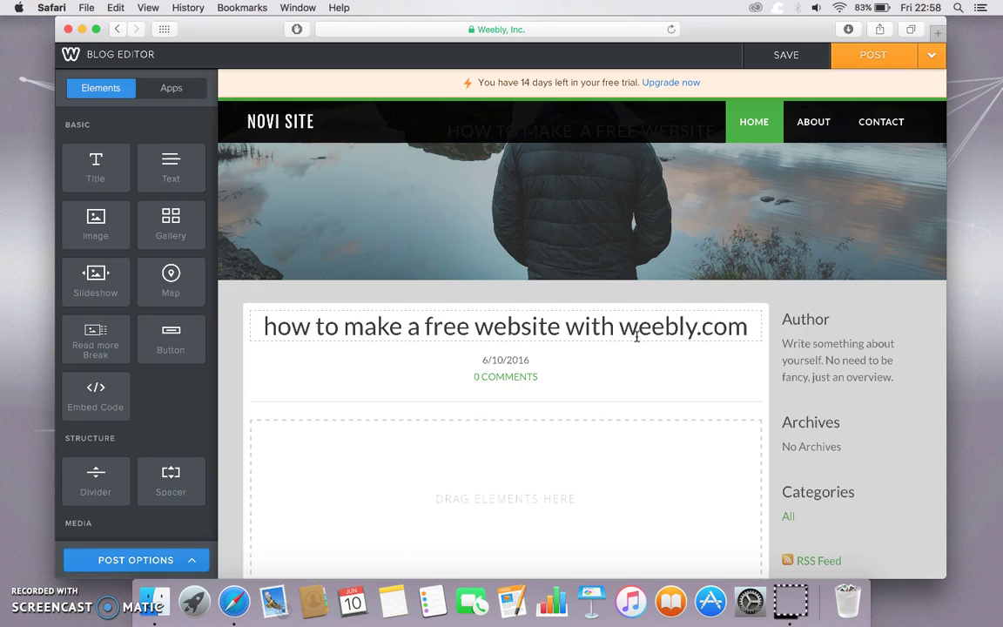
{"action": "scroll", "coordinate": [513, 461], "scroll_direction": "down", "scroll_amount": 2}
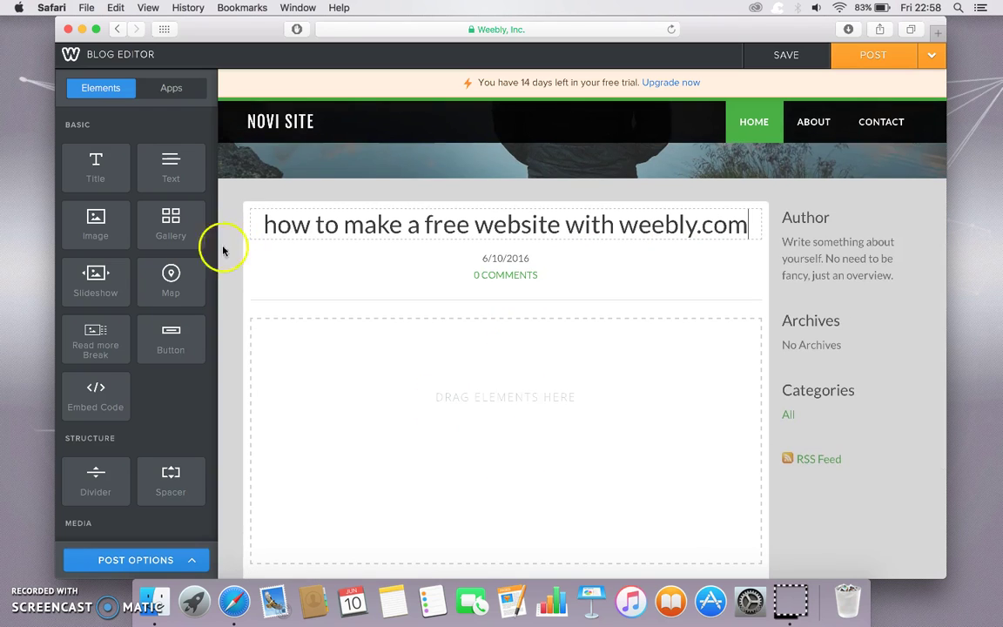
{"action": "left_click_drag", "start_coordinate": [96, 224], "coordinate": [405, 373]}
- Upload 5749061_orig.png from the computer into the post's image and save the draft
{"action": "left_click", "coordinate": [496, 396]}
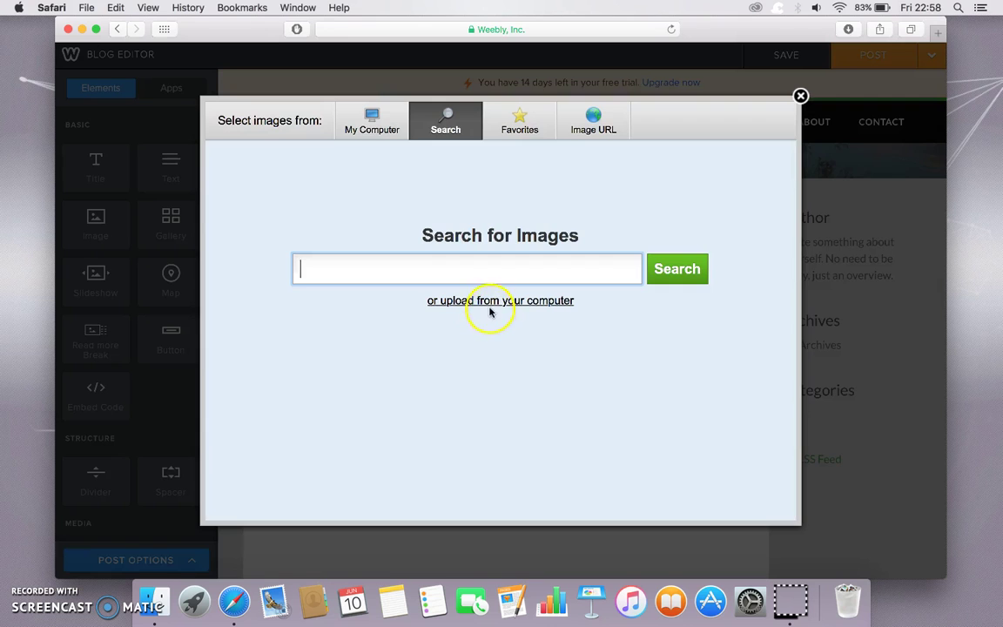
{"action": "left_click", "coordinate": [491, 303]}
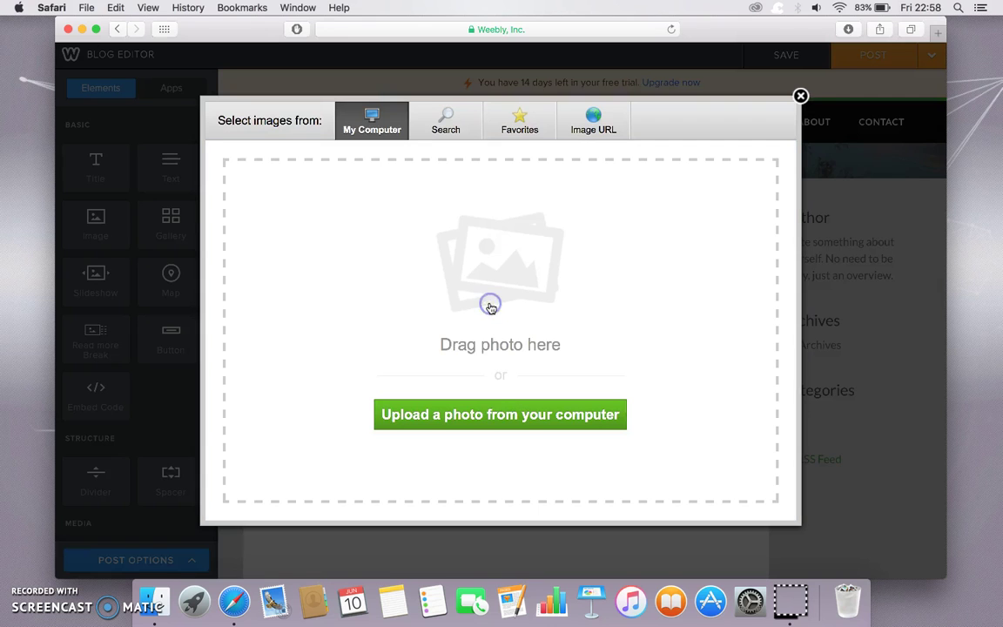
{"action": "left_click", "coordinate": [476, 415]}
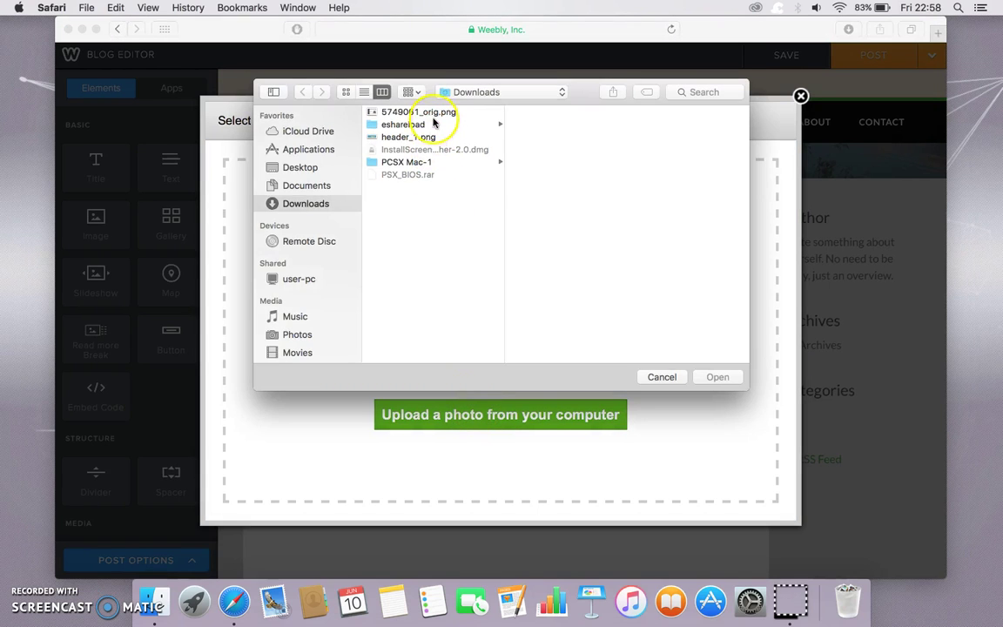
{"action": "left_click", "coordinate": [436, 117]}
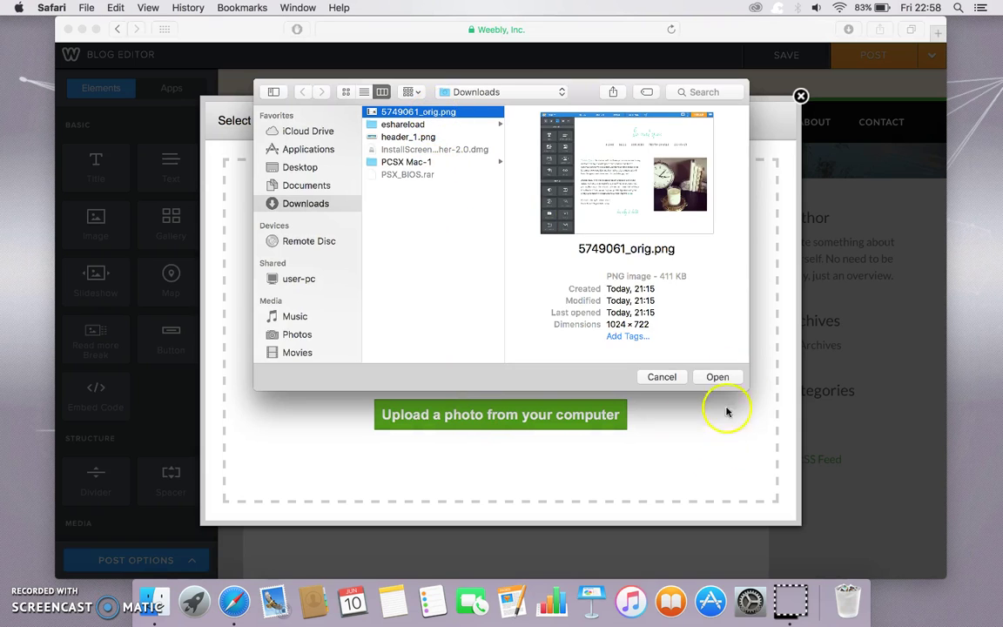
{"action": "left_click", "coordinate": [719, 378]}
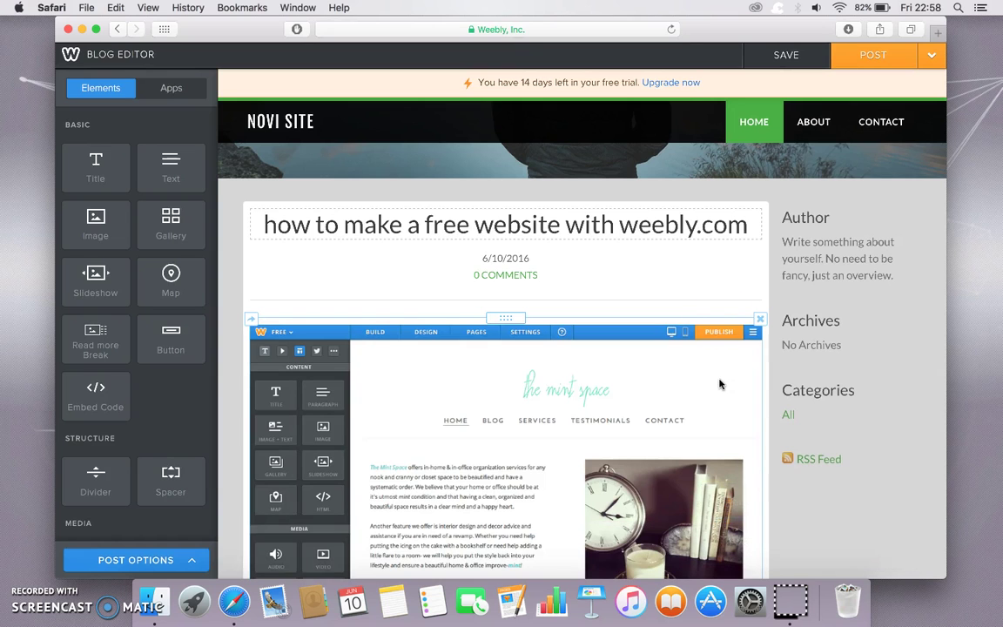
{"action": "left_click", "coordinate": [808, 63]}
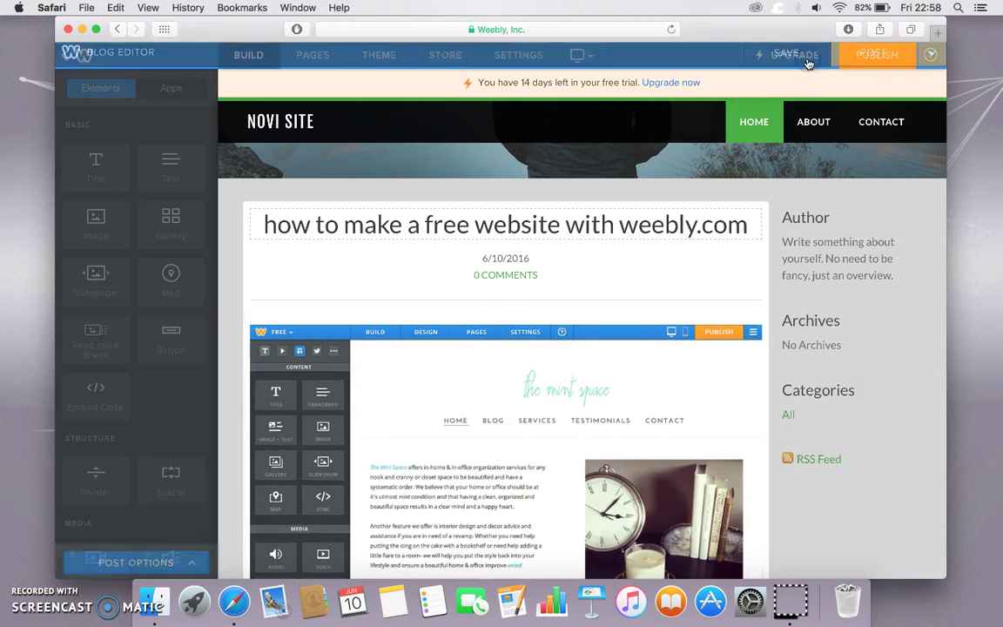
- Switch the footer to the 'We Would Love to Have You Visit Soon!' layout and keep it
{"action": "scroll", "coordinate": [673, 344], "scroll_direction": "down", "scroll_amount": 3}
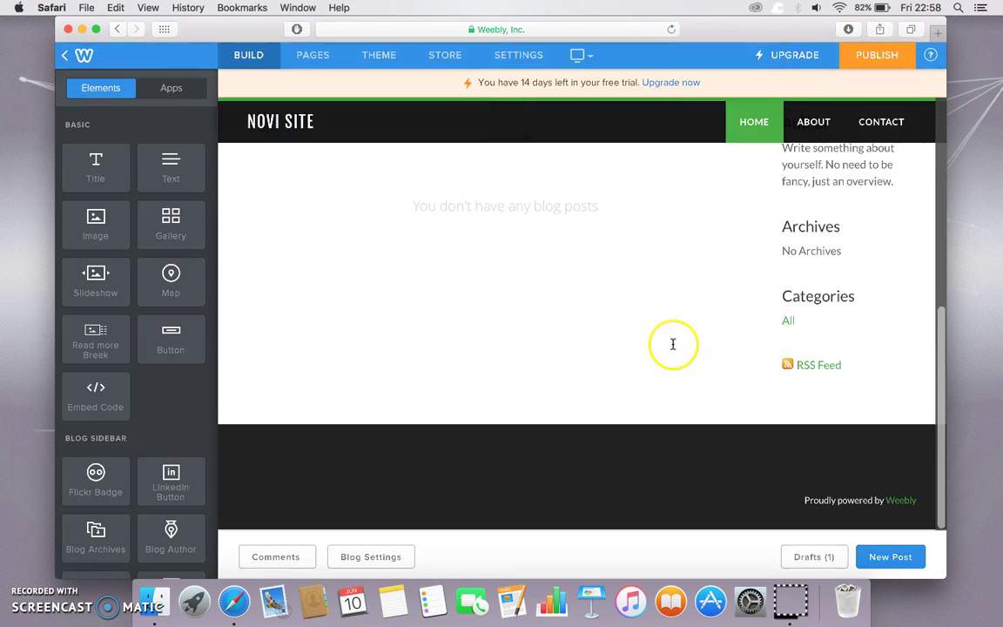
{"action": "left_click", "coordinate": [824, 482]}
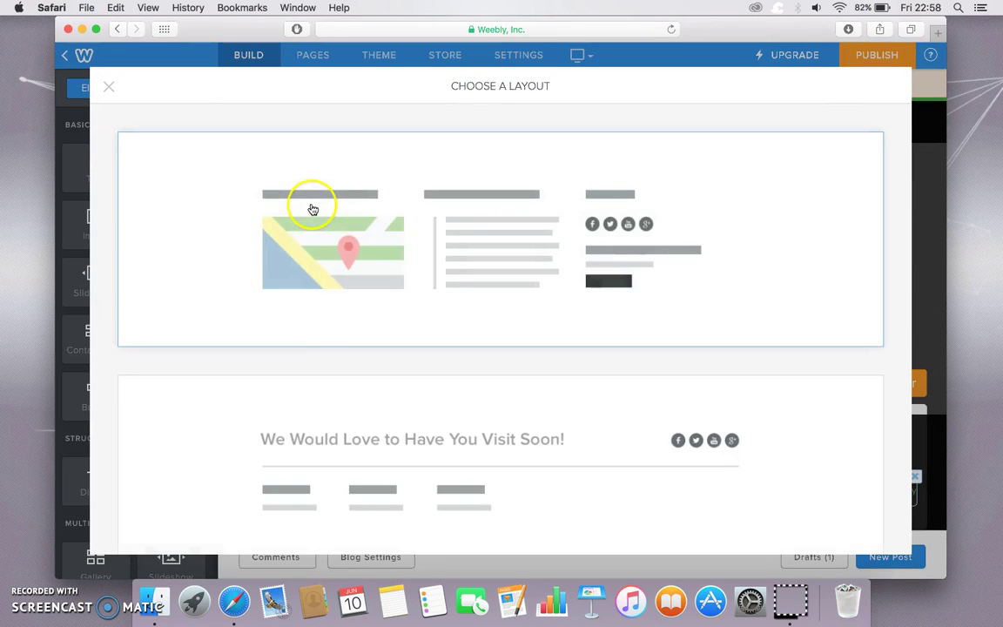
{"action": "scroll", "coordinate": [324, 331], "scroll_direction": "down", "scroll_amount": 5}
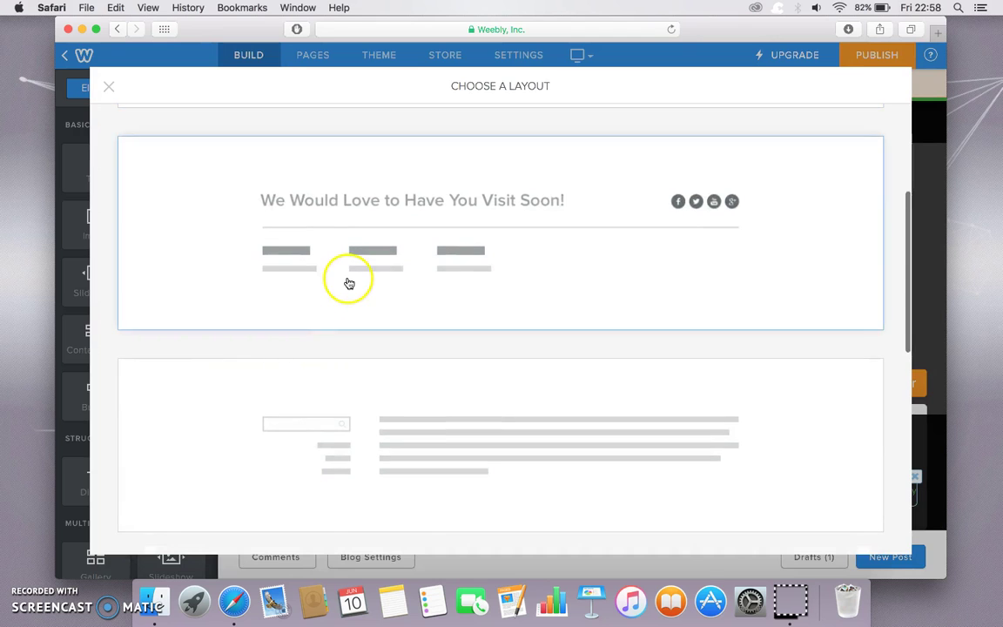
{"action": "left_click", "coordinate": [348, 281]}
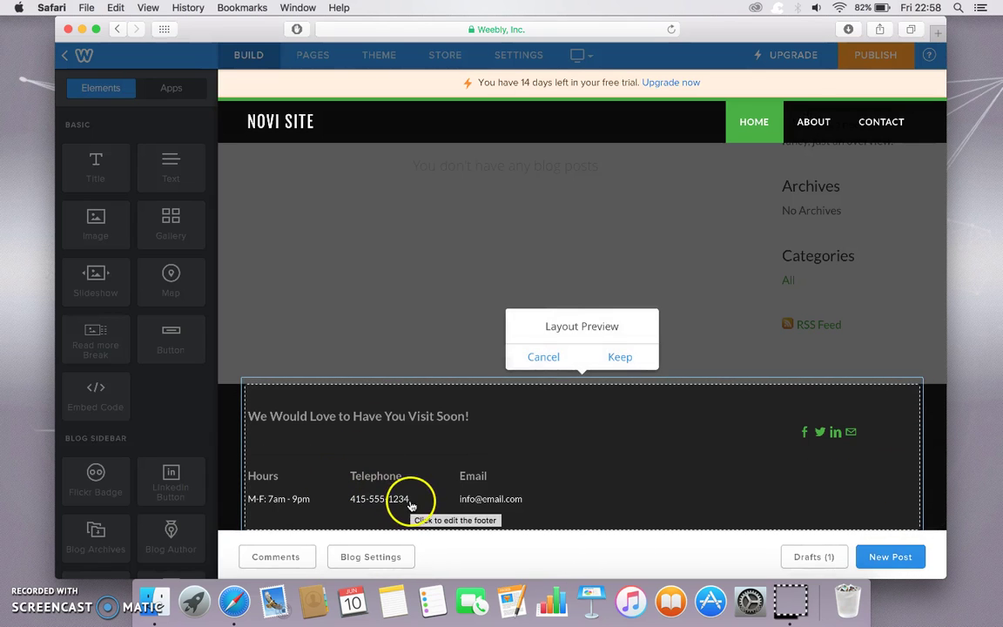
{"action": "left_click", "coordinate": [617, 357]}
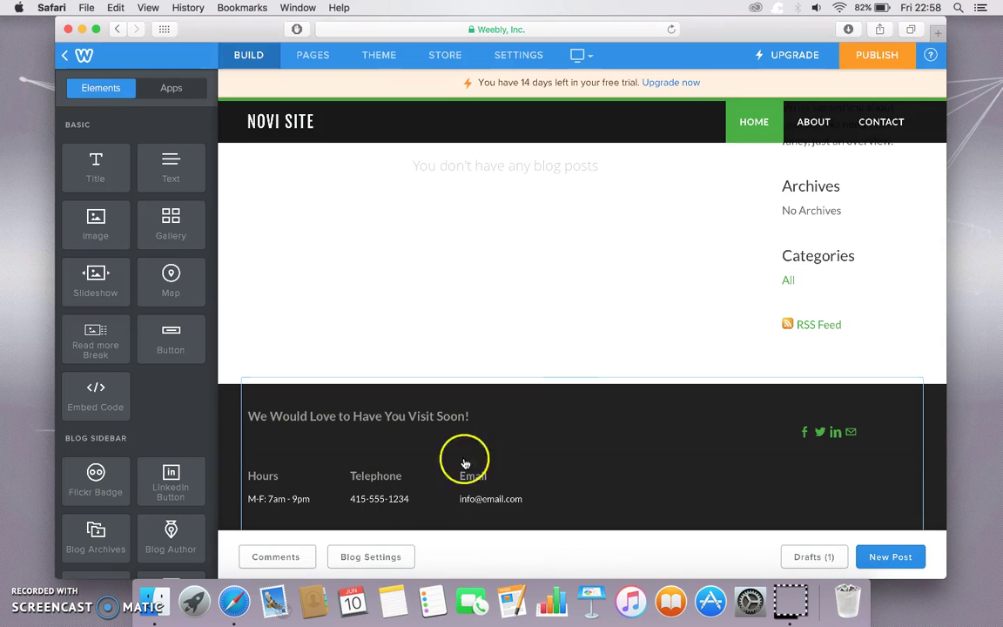
- Replace the footer's placeholder phone number and email with the owner's contact details, then save the footer
{"action": "left_click", "coordinate": [413, 501]}
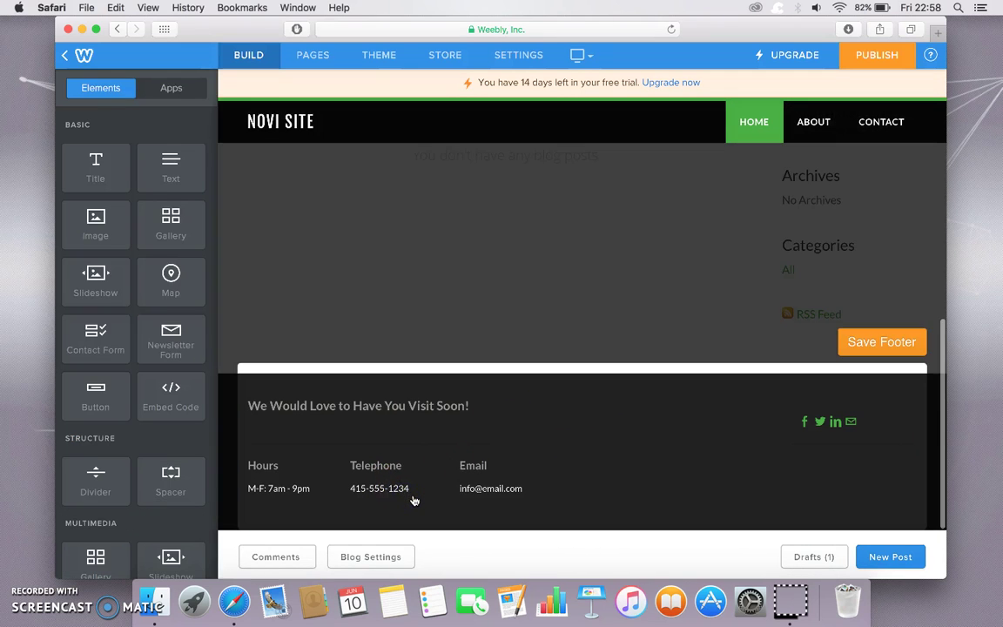
{"action": "triple_click", "coordinate": [414, 496]}
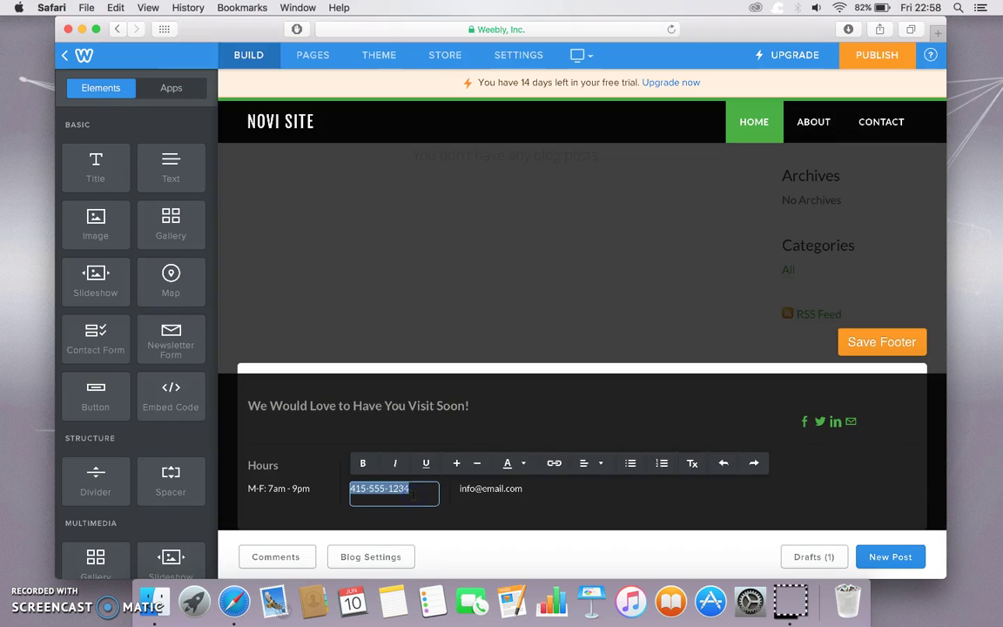
{"action": "key", "text": "BackSpace"}
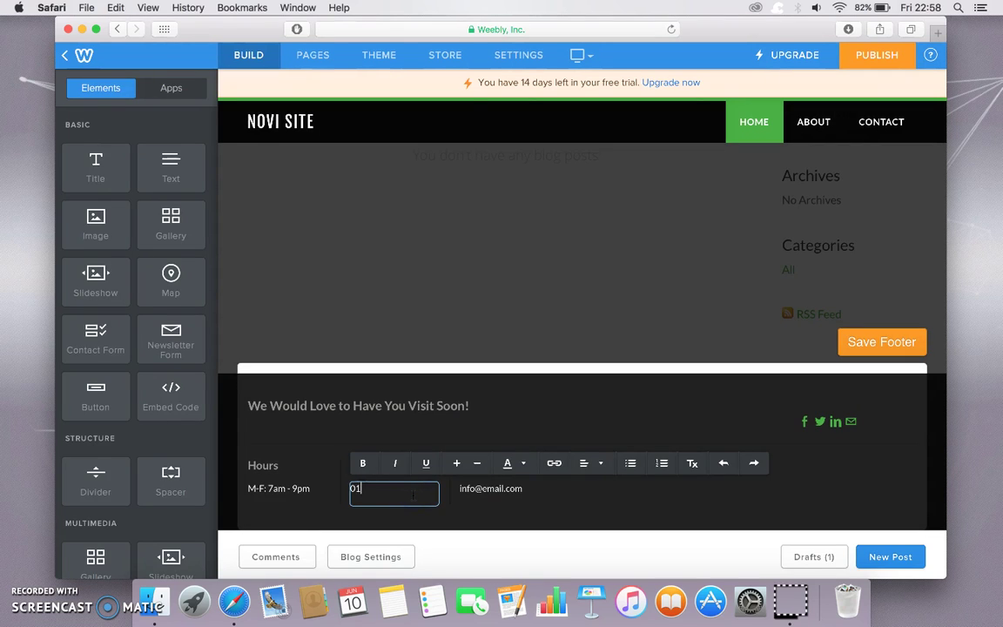
{"action": "left_click", "coordinate": [524, 490]}
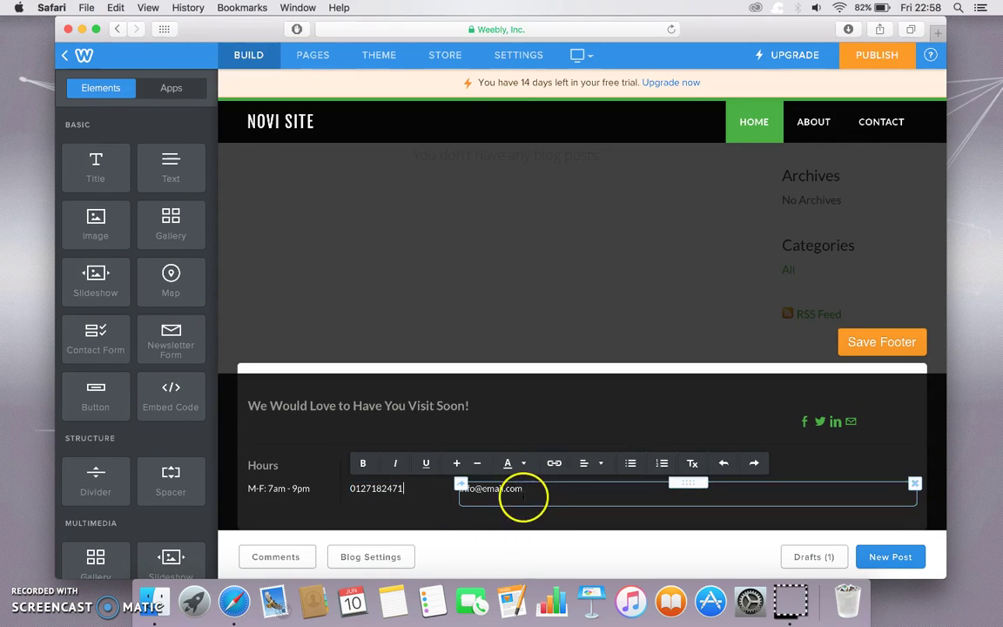
{"action": "triple_click", "coordinate": [524, 490]}
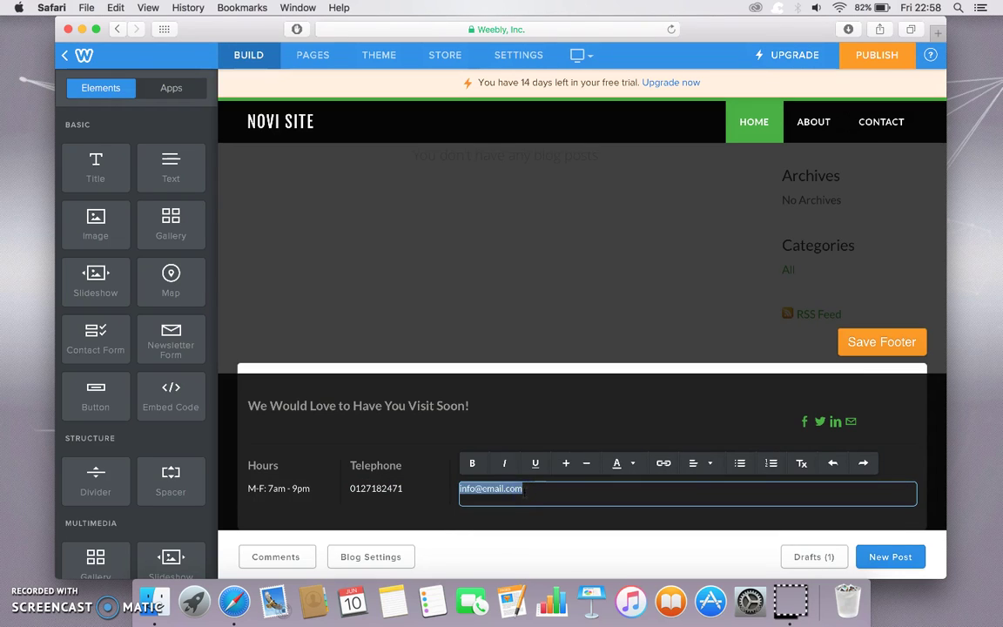
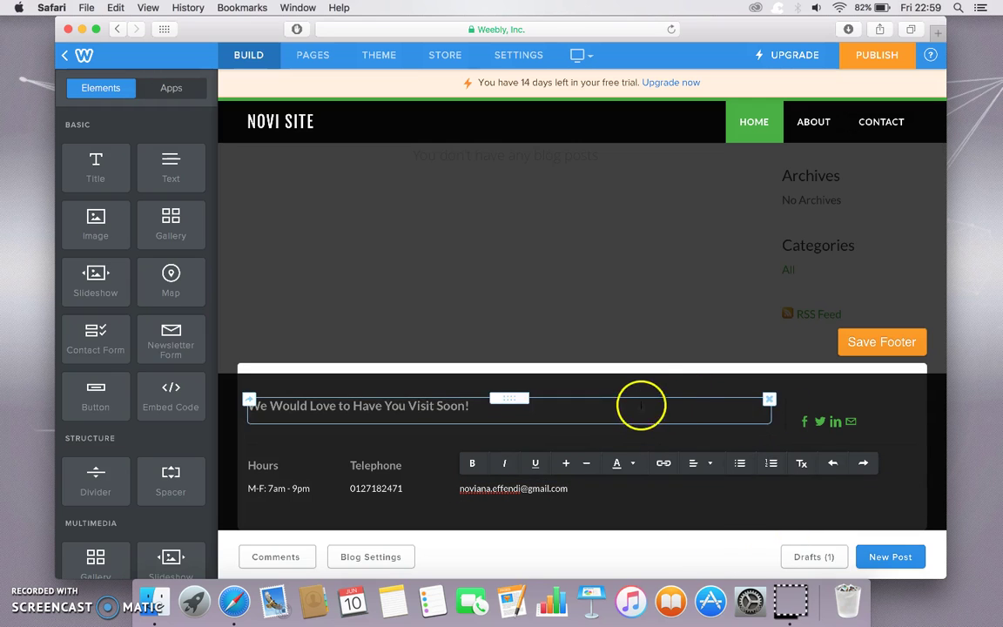
{"action": "left_click", "coordinate": [875, 342]}
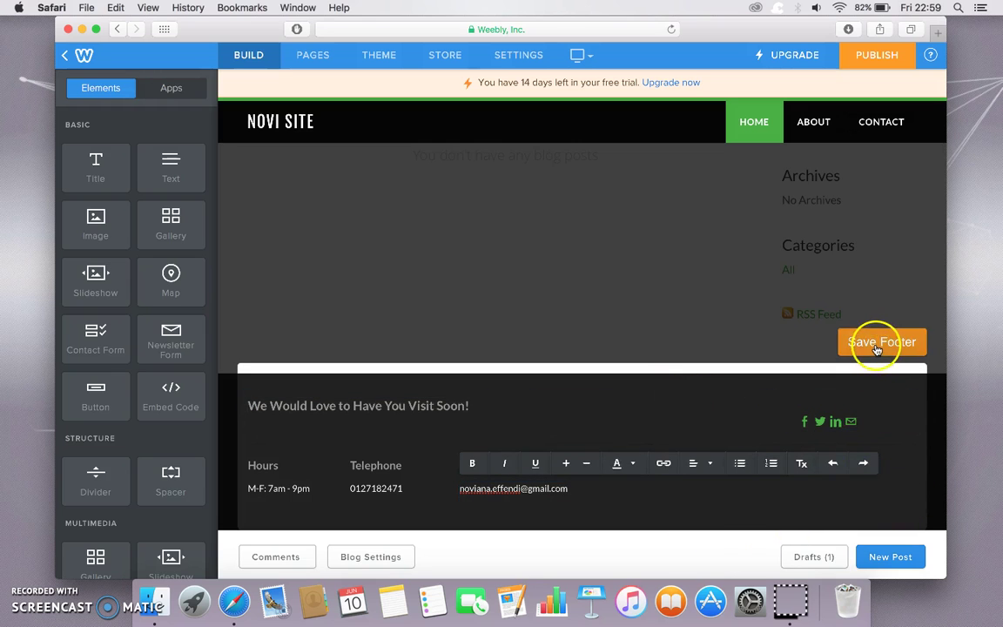
- Change the home page Header Type to Landing Page
{"action": "scroll", "coordinate": [862, 239], "scroll_direction": "up", "scroll_amount": 5}
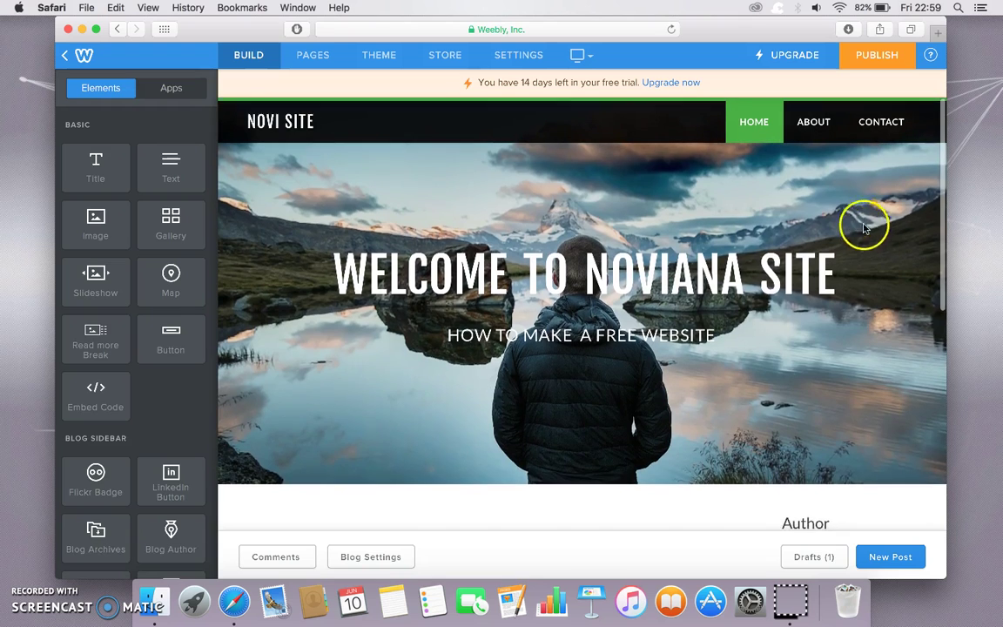
{"action": "left_click", "coordinate": [922, 466]}
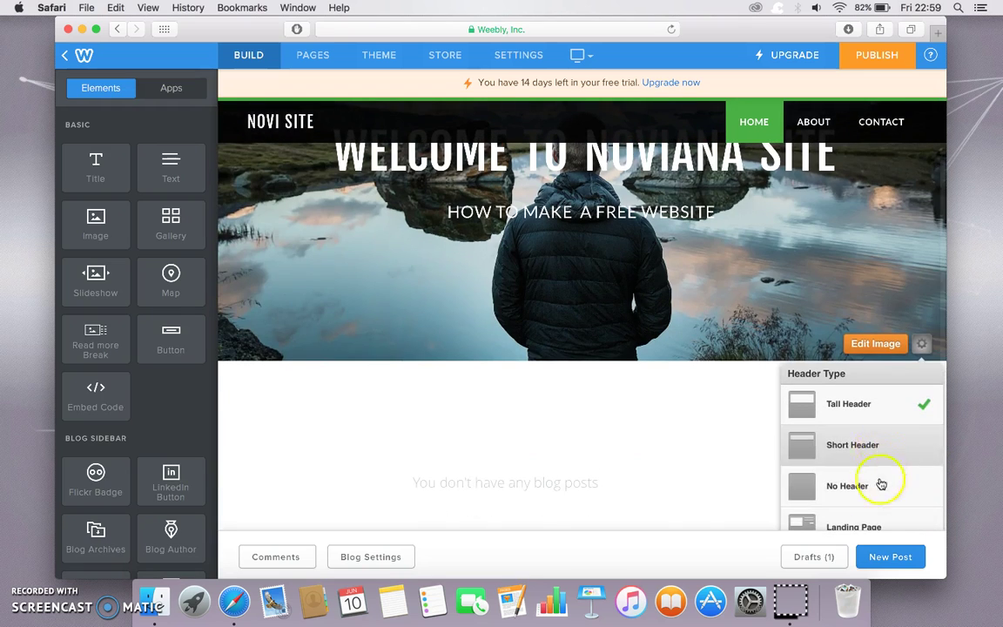
{"action": "left_click", "coordinate": [870, 518]}
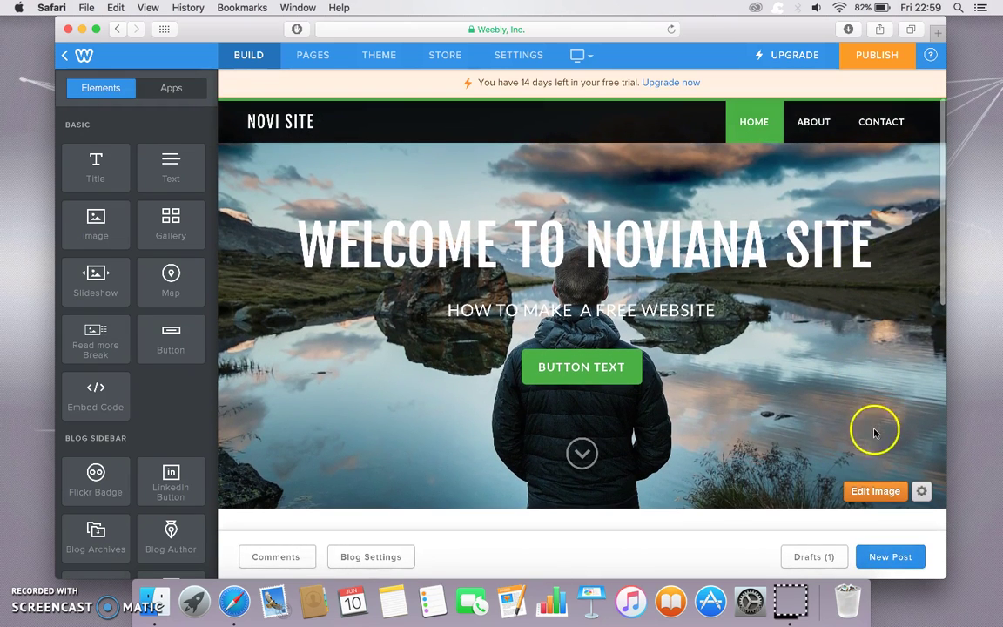
- Replace the header background with header_1.png uploaded from the computer and save it to all pages
{"action": "left_click", "coordinate": [869, 490]}
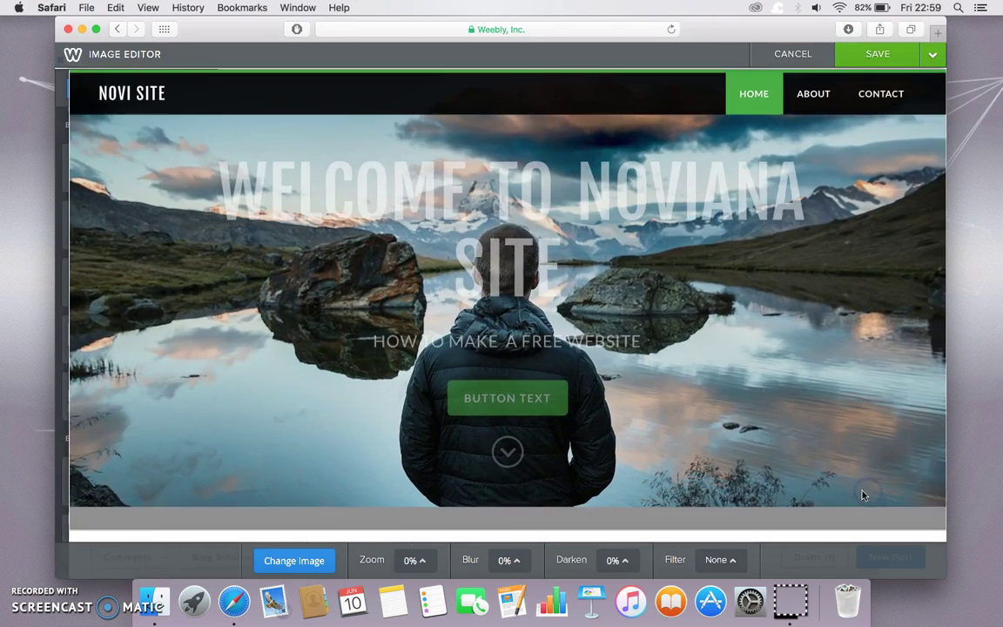
{"action": "left_click", "coordinate": [307, 562]}
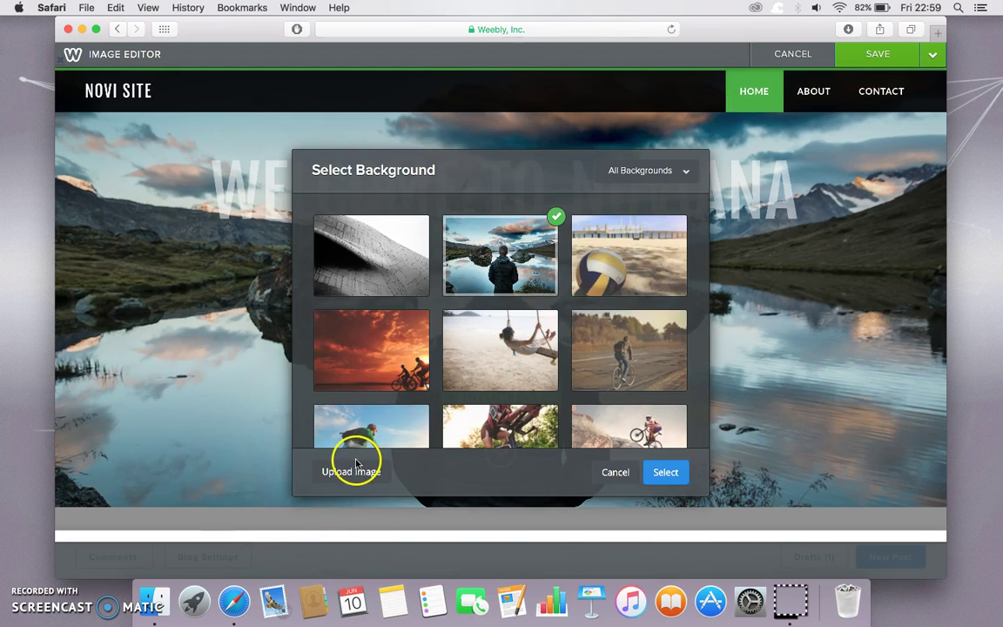
{"action": "left_click", "coordinate": [352, 472]}
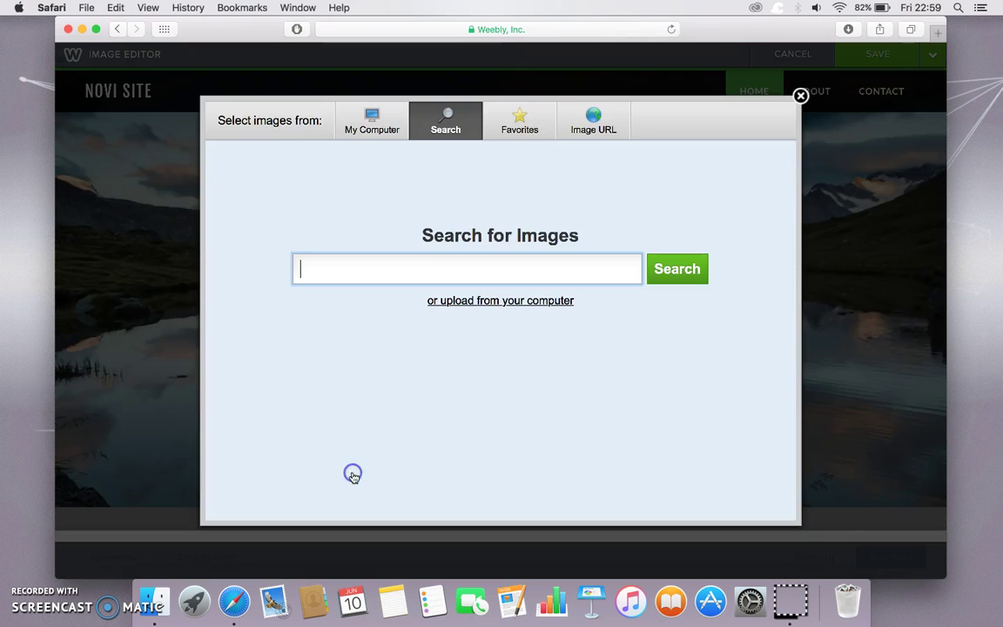
{"action": "left_click", "coordinate": [501, 300]}
{"action": "left_click", "coordinate": [477, 406]}
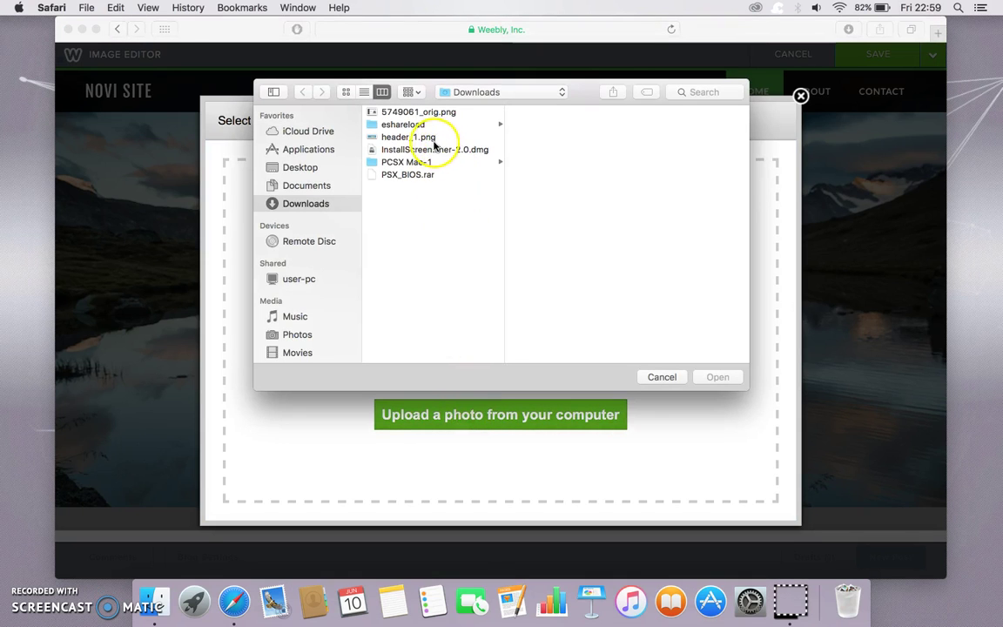
{"action": "left_click", "coordinate": [428, 137]}
{"action": "left_click", "coordinate": [719, 376]}
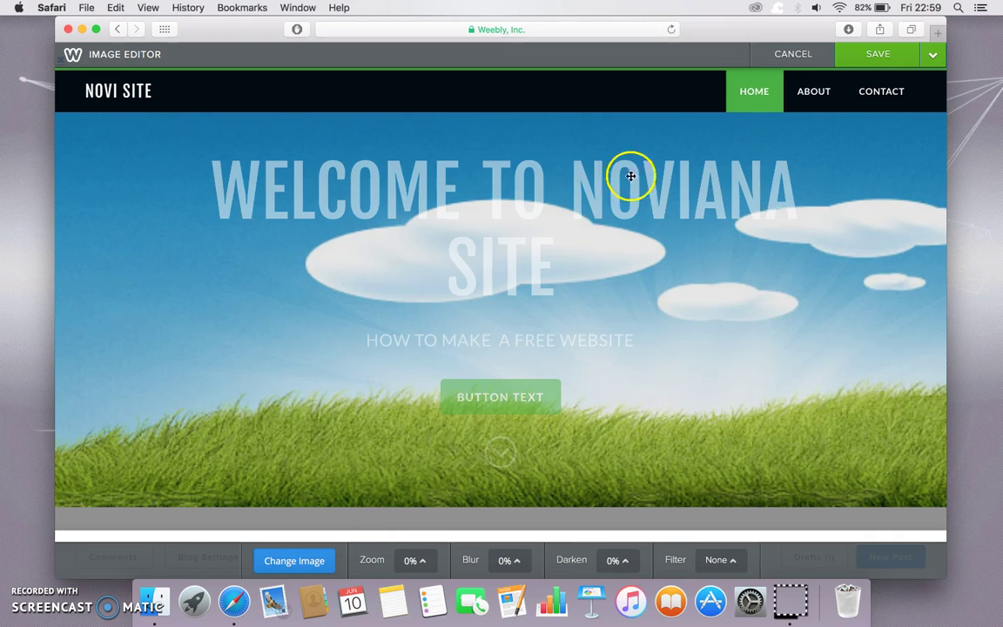
{"action": "left_click", "coordinate": [855, 56]}
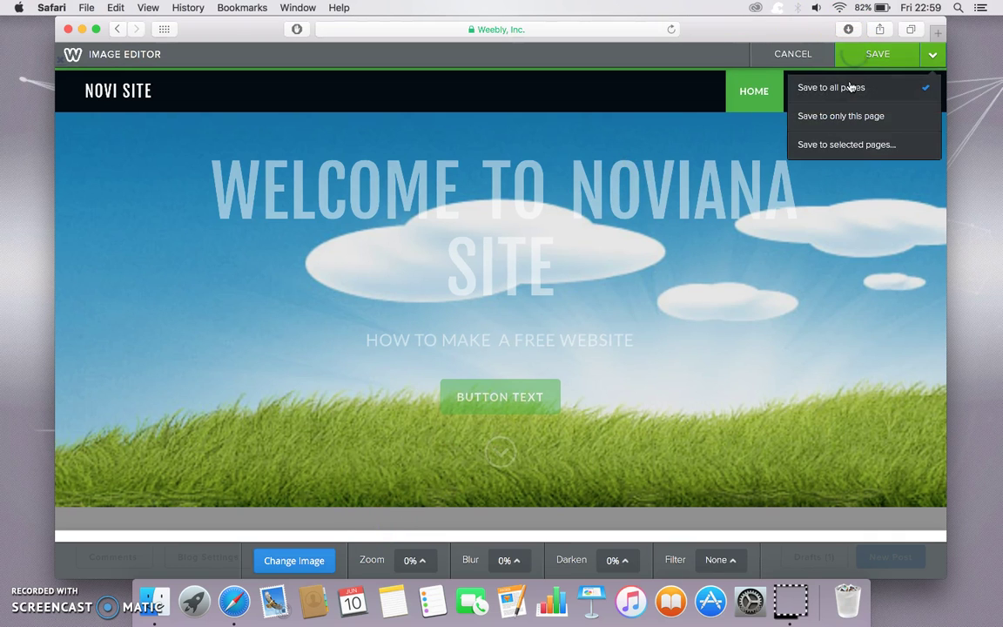
{"action": "left_click", "coordinate": [851, 87]}
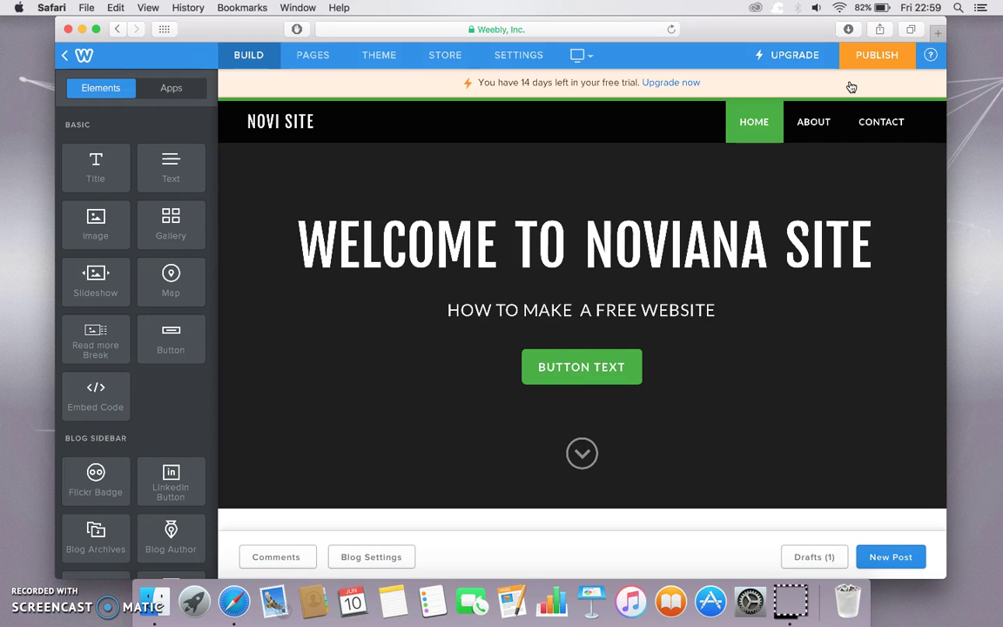
- Relabel the header button 'READ MORE', then switch to the About page
{"action": "left_click", "coordinate": [601, 366]}
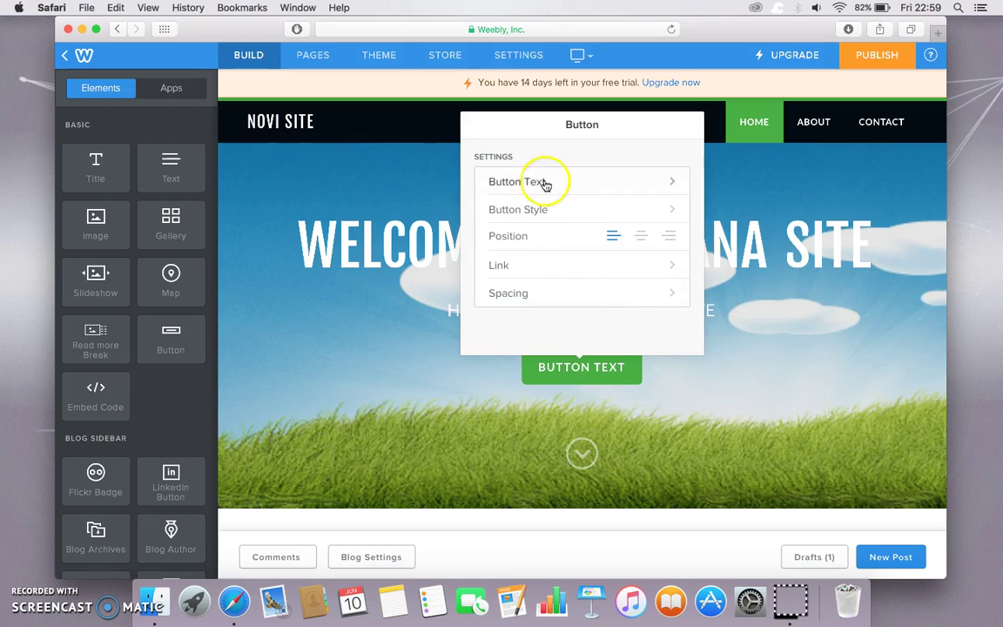
{"action": "left_click", "coordinate": [552, 183]}
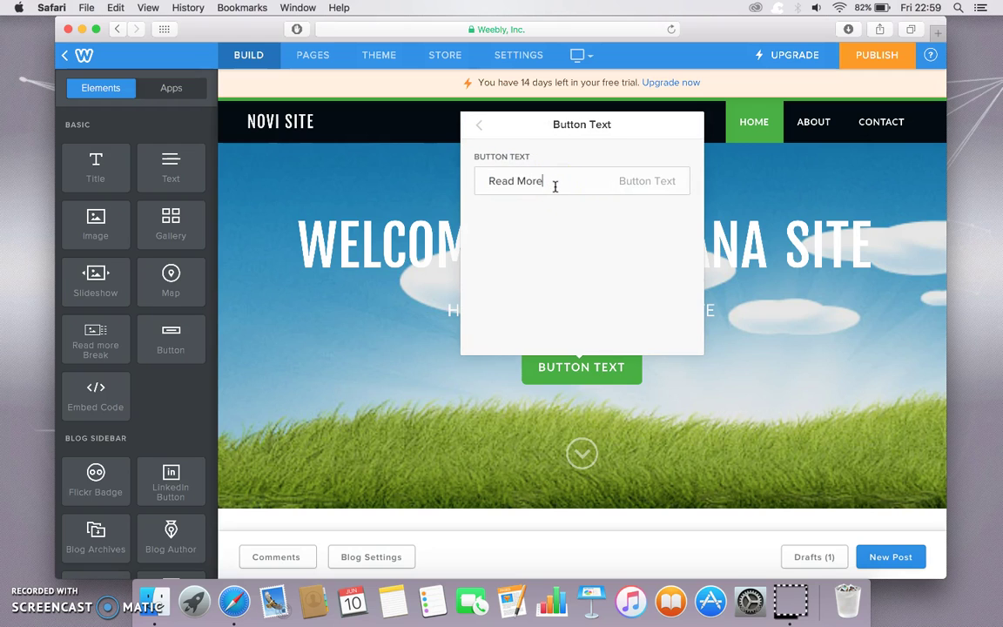
{"action": "left_click", "coordinate": [717, 310]}
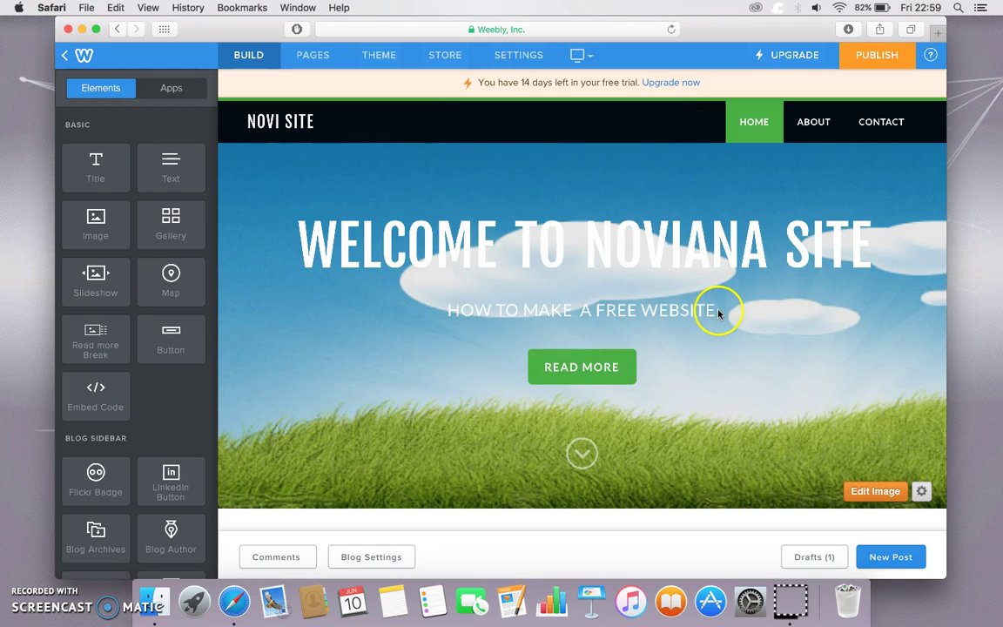
{"action": "left_click", "coordinate": [812, 139]}
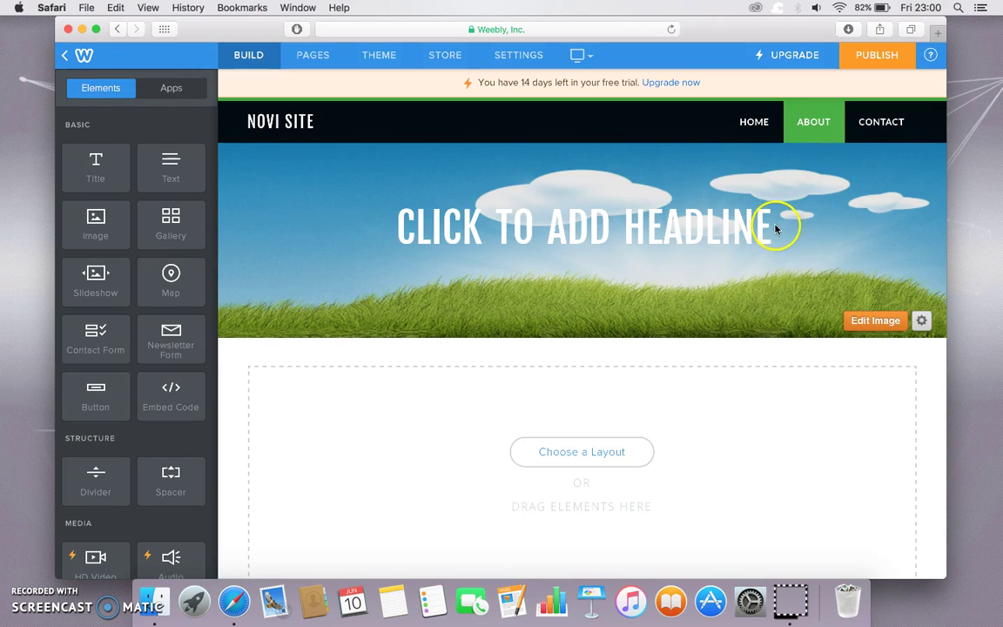
- Change the About page headline to 'ALL ABOUT ME'
{"action": "left_click", "coordinate": [773, 227]}
{"action": "type", "text": "ALL ABOUT ME"}
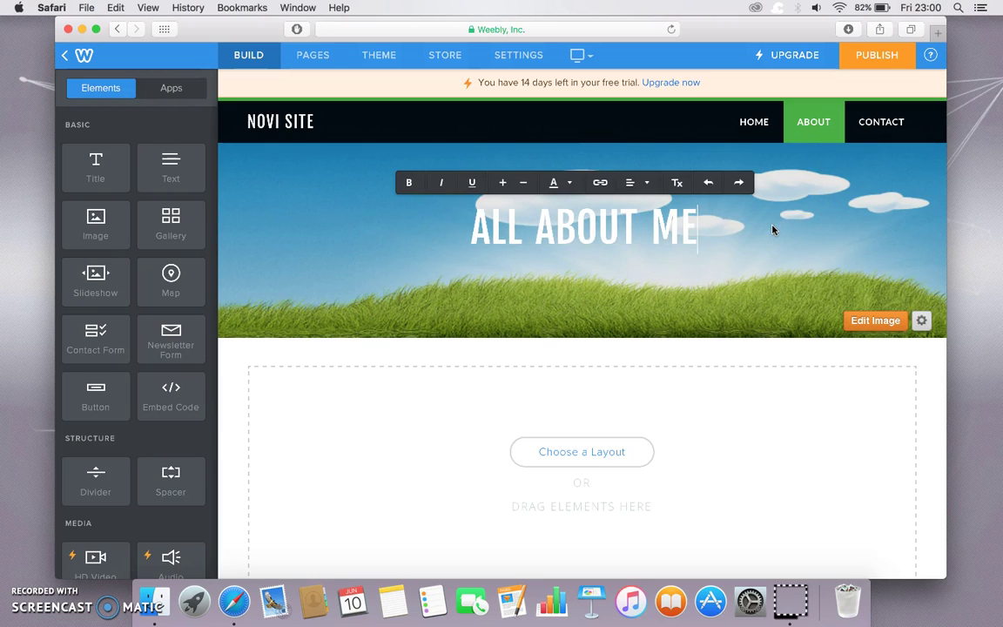
{"action": "scroll", "coordinate": [742, 376], "scroll_direction": "down", "scroll_amount": 3}
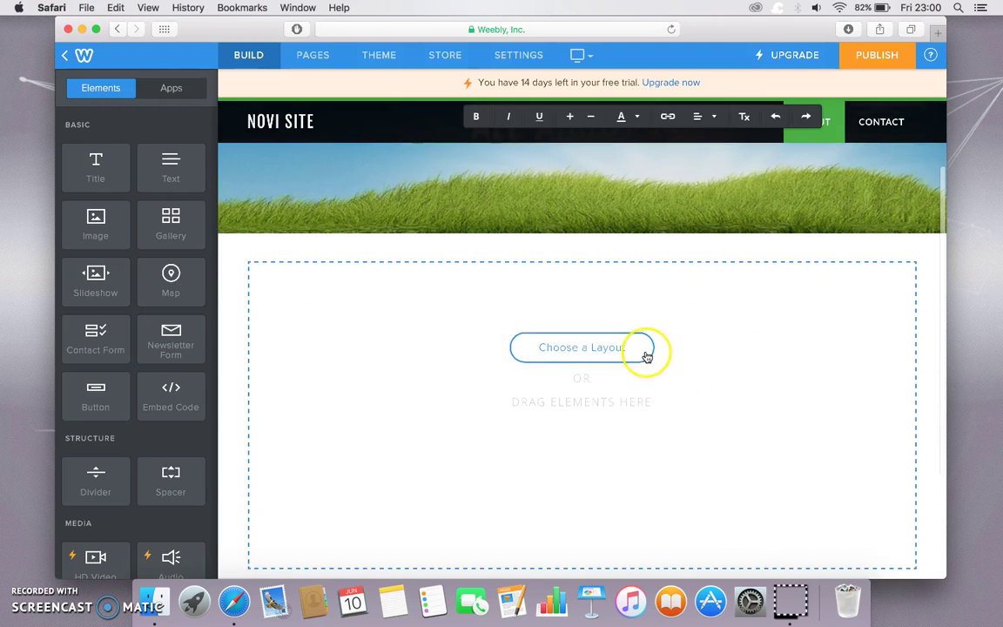
- Preview the first About layout, with photo, intro text and three skill columns
{"action": "left_click", "coordinate": [645, 352]}
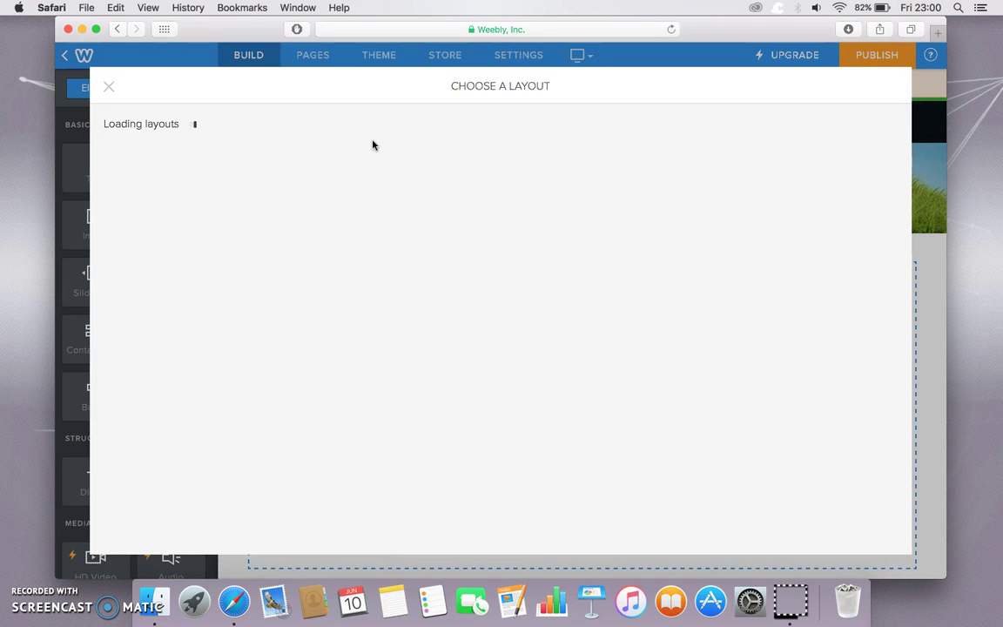
{"action": "left_click", "coordinate": [373, 141]}
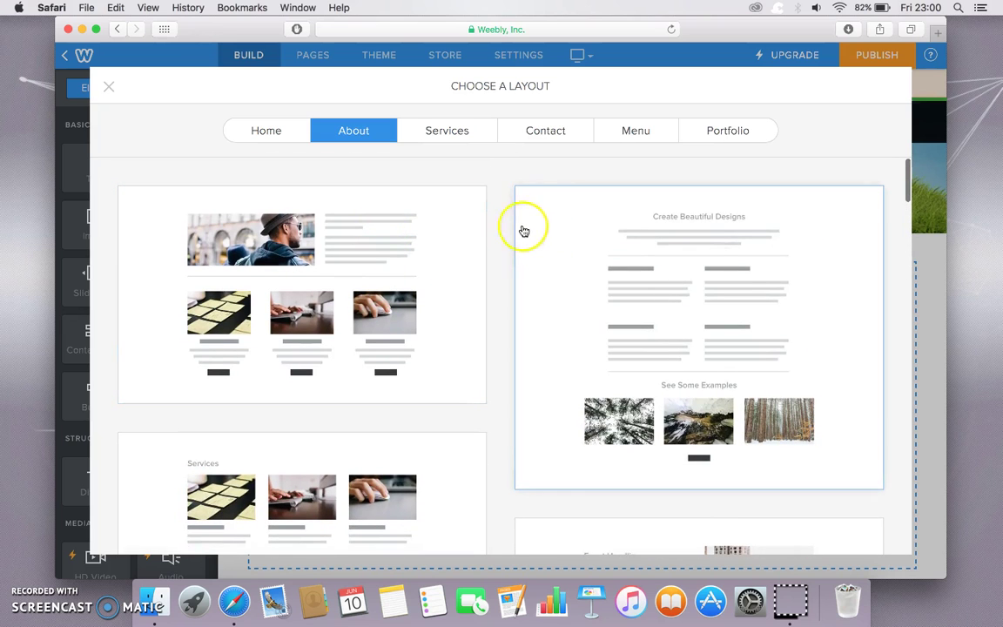
{"action": "left_click", "coordinate": [407, 263]}
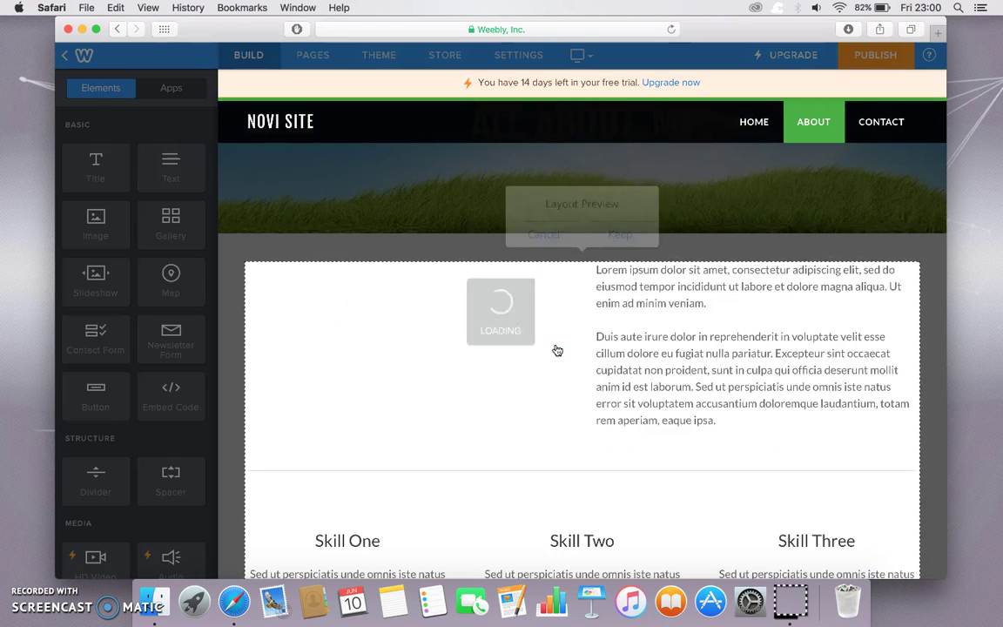
{"action": "left_click", "coordinate": [522, 430]}
{"action": "scroll", "coordinate": [526, 430], "scroll_direction": "down", "scroll_amount": 2}
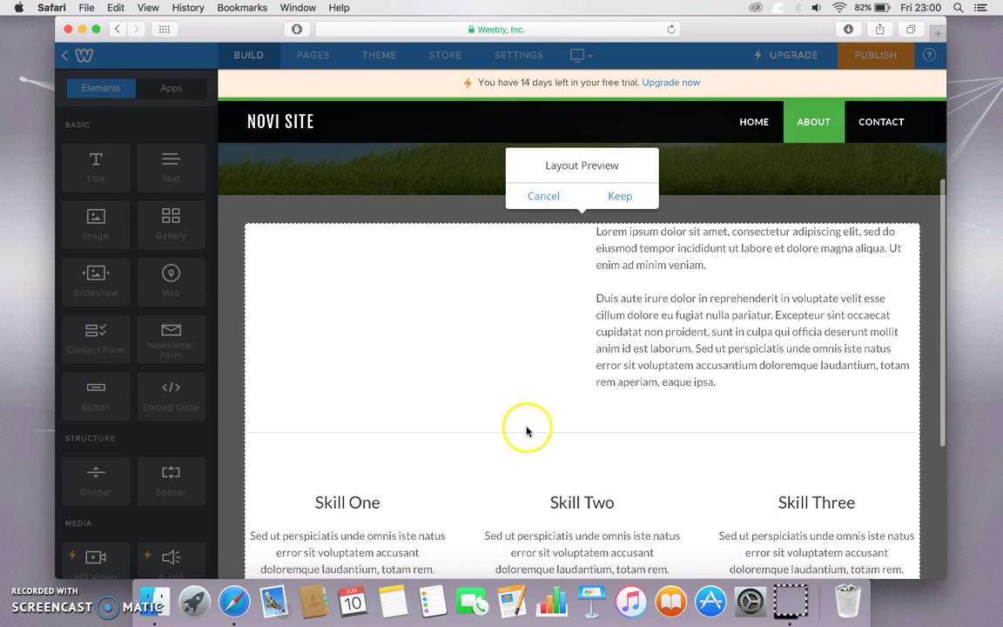
- Keep the About layout and replace its sample photo with an upload from the Photos library
{"action": "left_click", "coordinate": [627, 197]}
{"action": "left_click", "coordinate": [529, 285]}
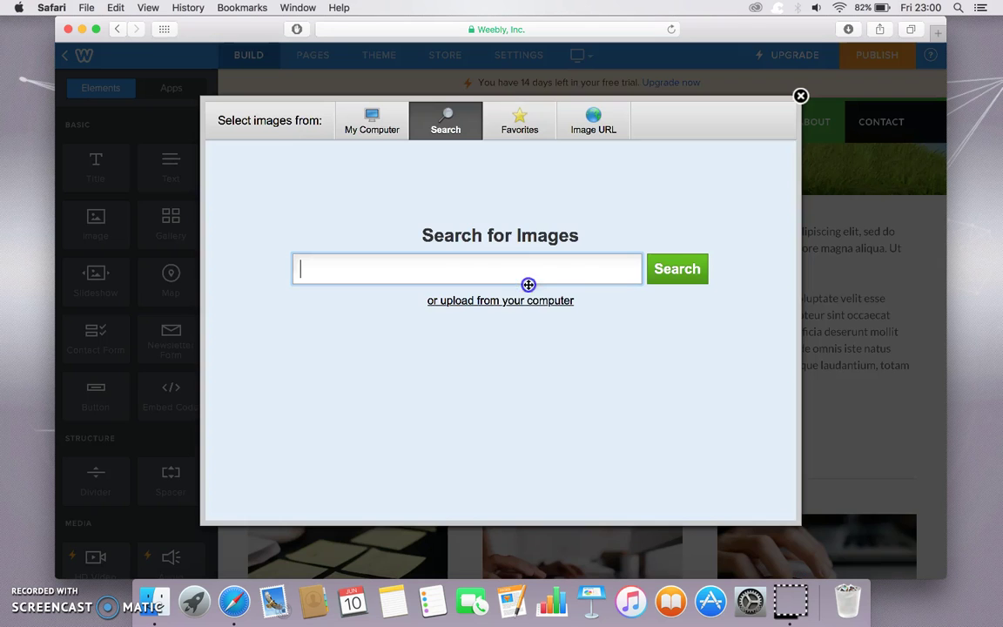
{"action": "left_click", "coordinate": [517, 310]}
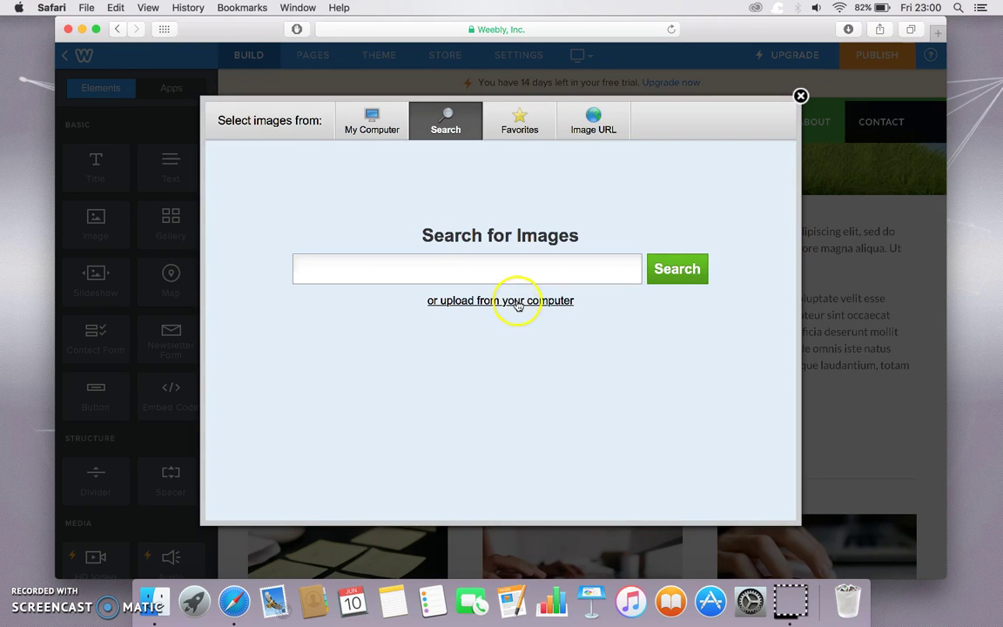
{"action": "left_click", "coordinate": [516, 302]}
{"action": "left_click", "coordinate": [471, 425]}
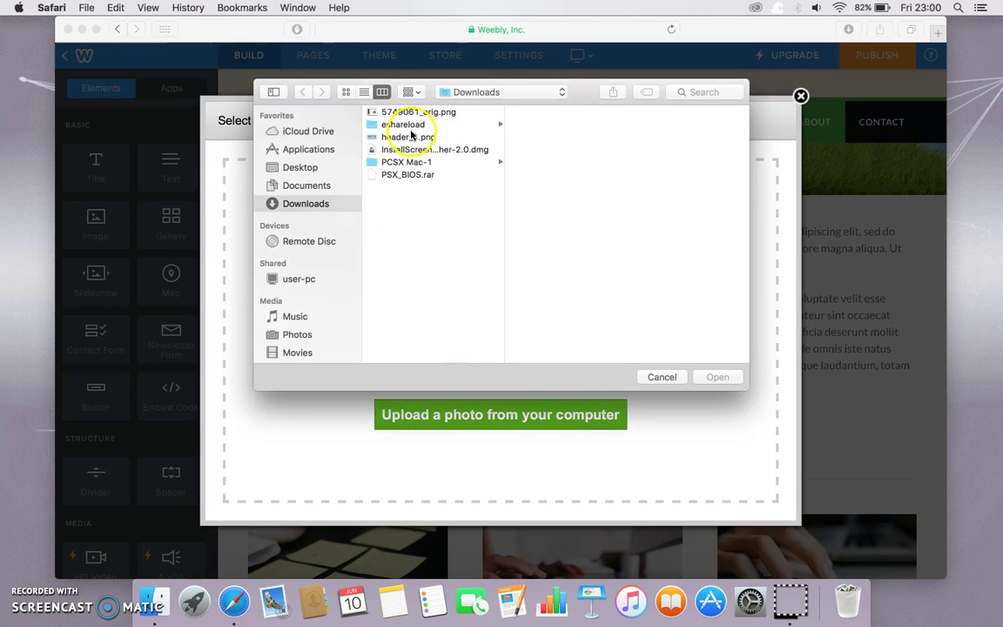
{"action": "left_click", "coordinate": [297, 335]}
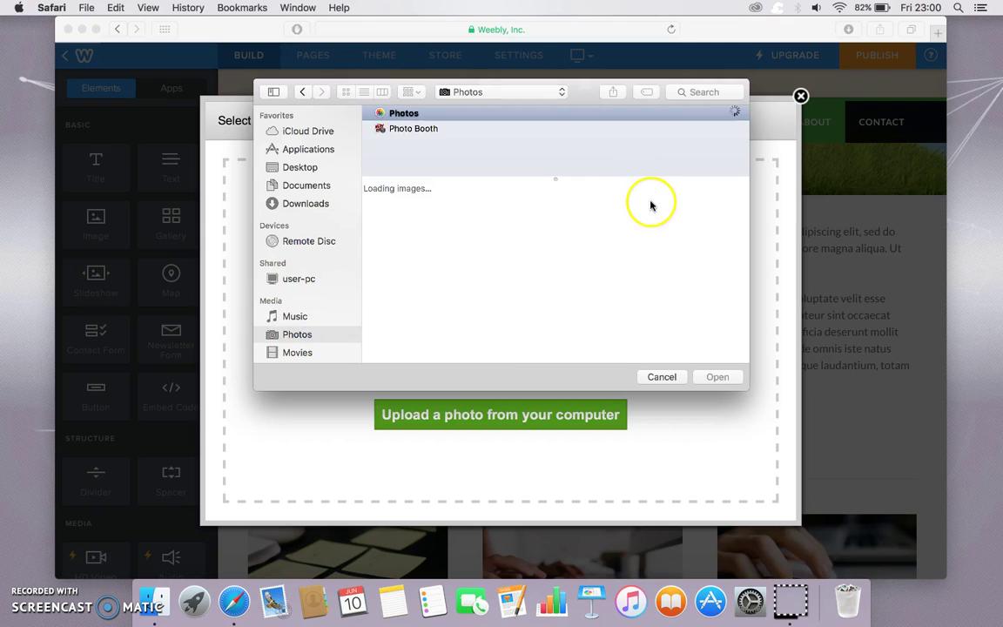
{"action": "left_click", "coordinate": [636, 228]}
{"action": "left_click", "coordinate": [717, 376]}
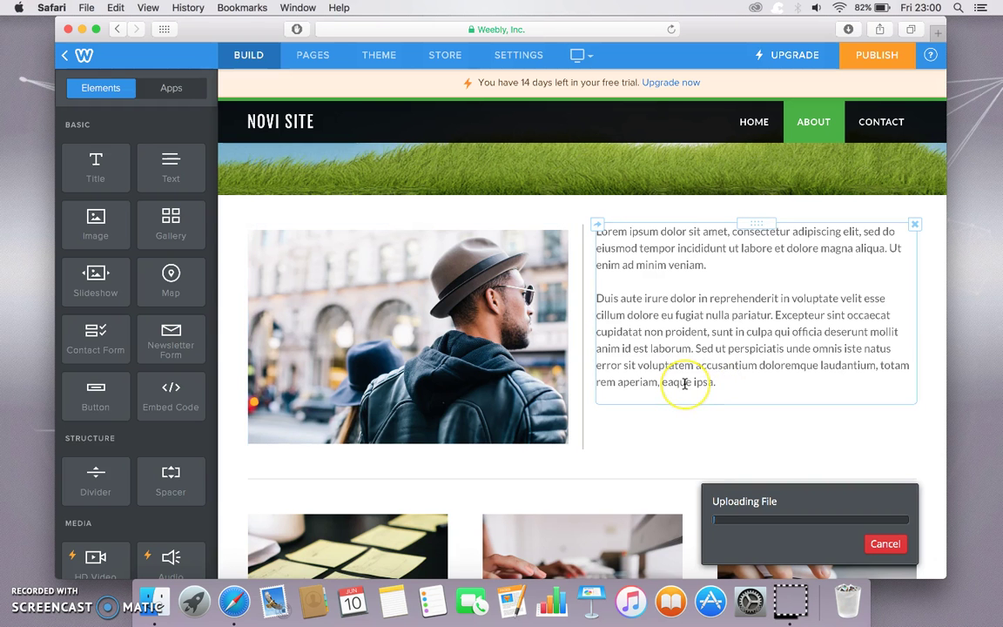
- Replace the second paragraph's text with 'test post'
{"action": "left_click", "coordinate": [738, 386]}
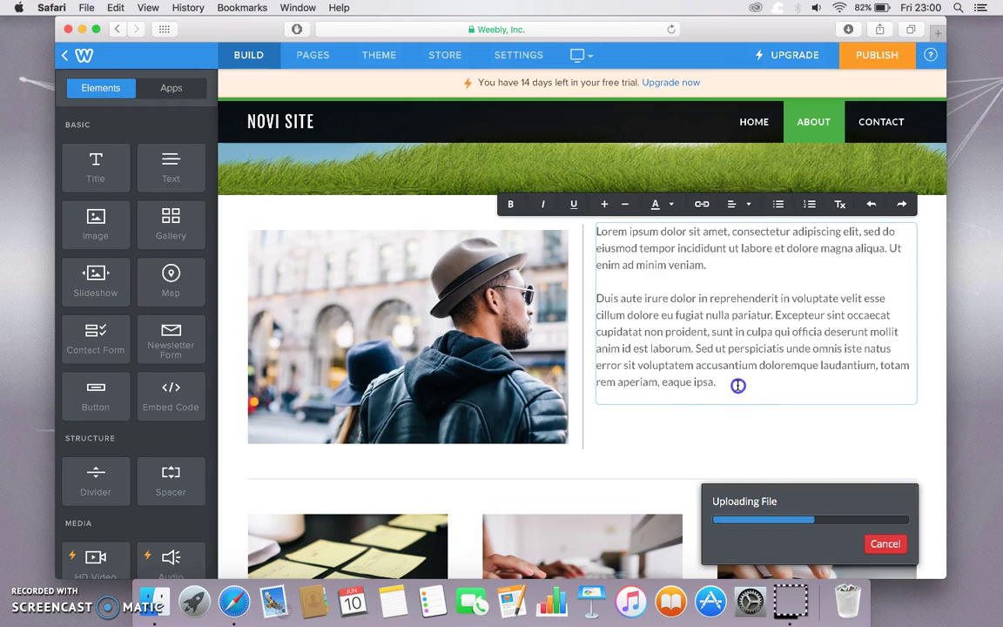
{"action": "triple_click", "coordinate": [737, 386]}
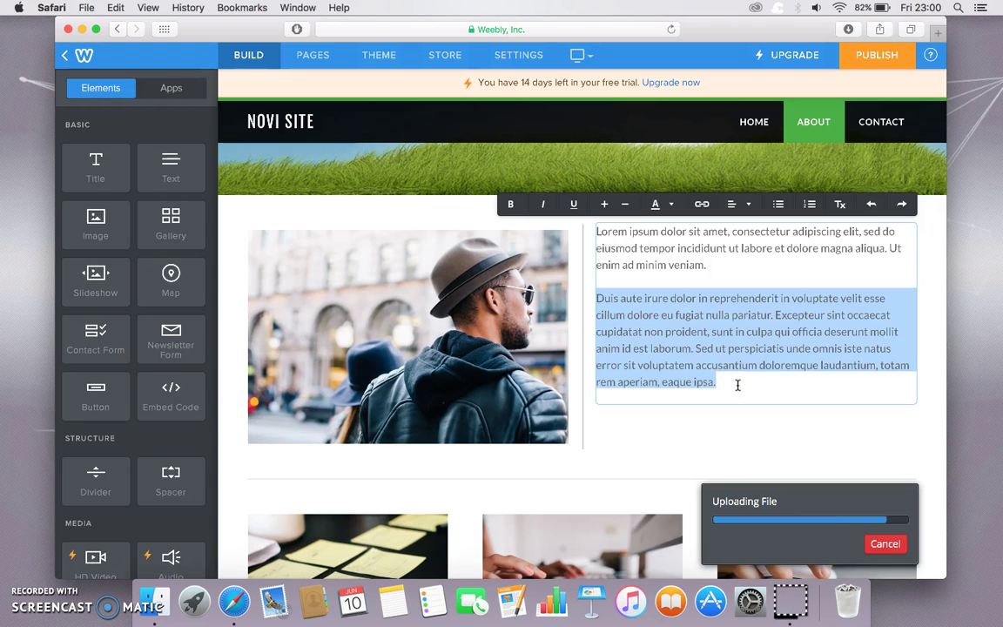
{"action": "type", "text": "test post"}
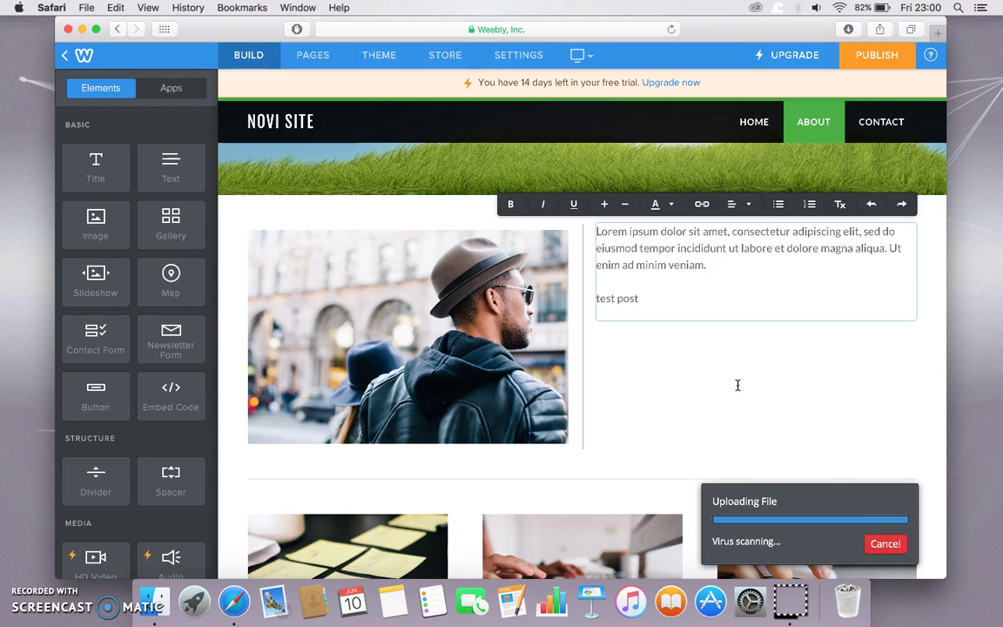
{"action": "left_click", "coordinate": [738, 394]}
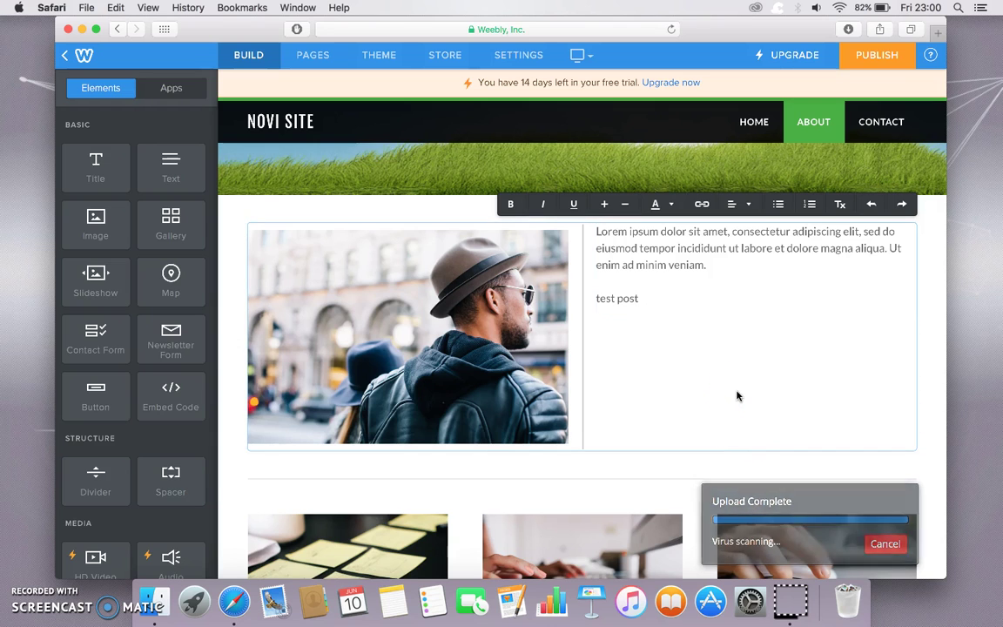
- Dismiss the upload notice and divider settings, then scroll down to the contact footer
{"action": "left_click", "coordinate": [736, 466]}
{"action": "left_click", "coordinate": [721, 484]}
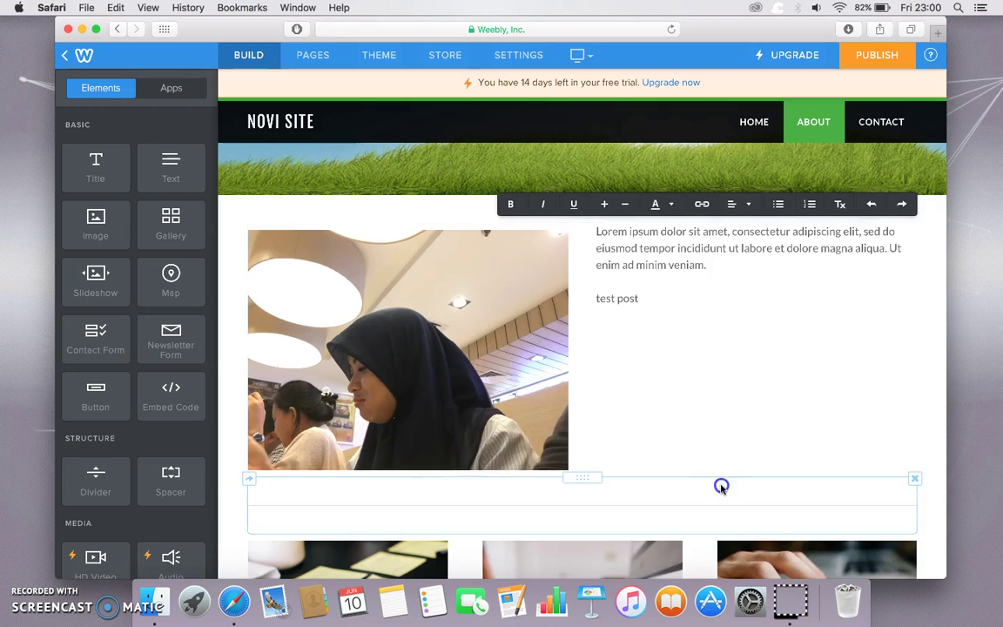
{"action": "left_click", "coordinate": [940, 302]}
{"action": "scroll", "coordinate": [846, 373], "scroll_direction": "down", "scroll_amount": 3}
{"action": "scroll", "coordinate": [845, 378], "scroll_direction": "down", "scroll_amount": 3}
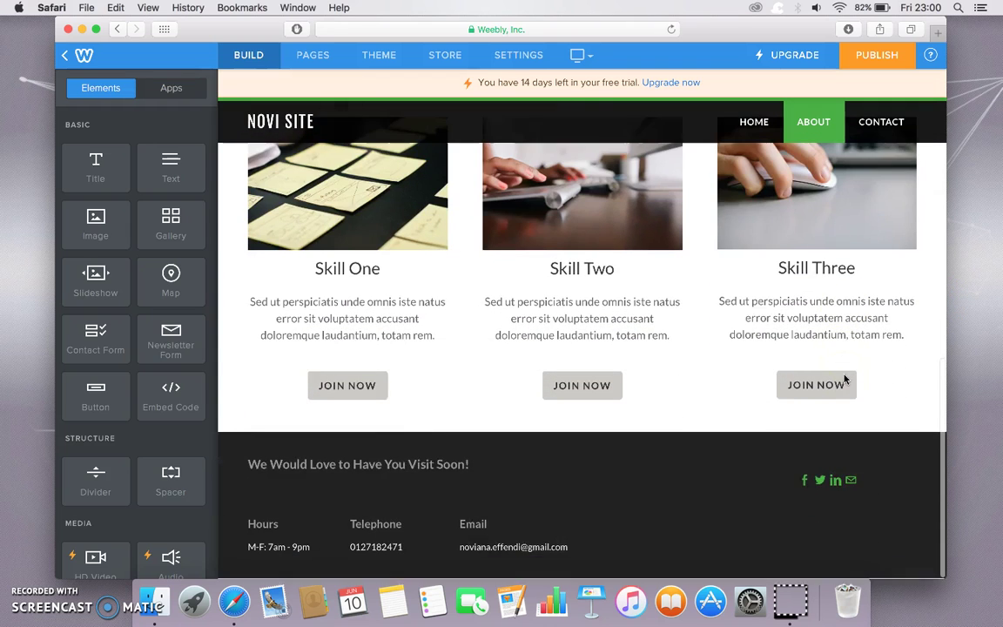